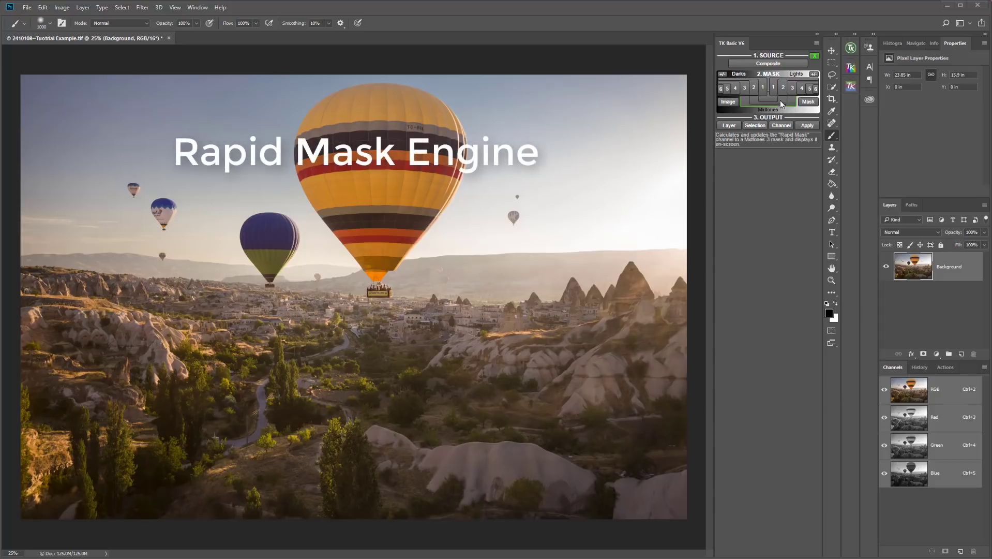
Luminosity-lock the composite and step the Rapid Mask through Lights-2 and Darks-2 to Darks-3
left_click(774, 64)
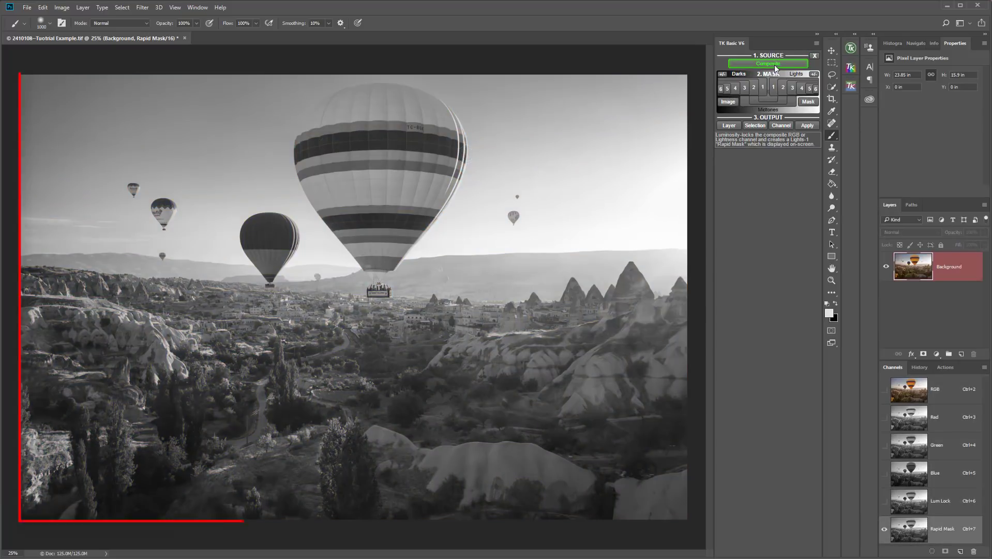
left_click(784, 90)
left_click(754, 91)
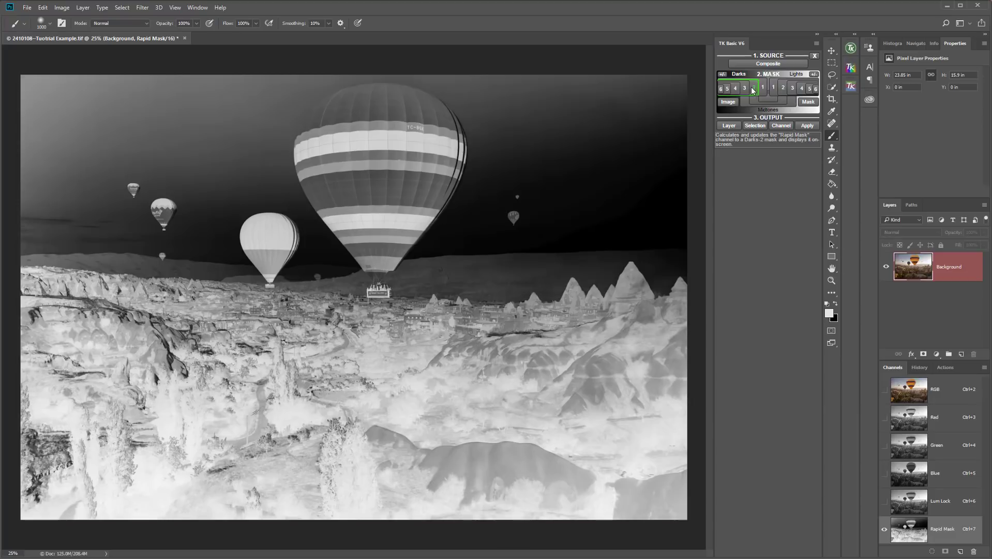
left_click(745, 89)
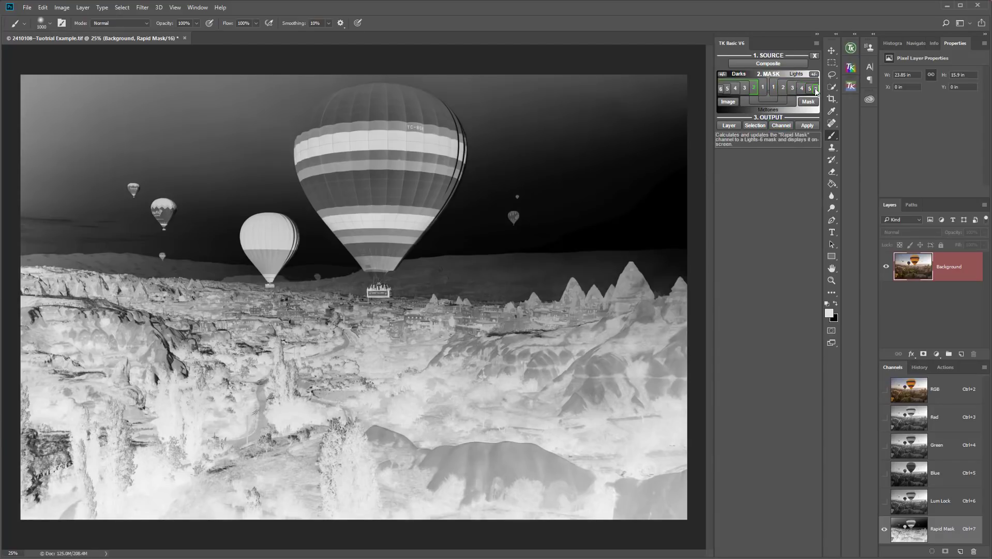
Show the colour image again and set the TK panel accent colour to purple (8a06fa)
left_click(726, 104)
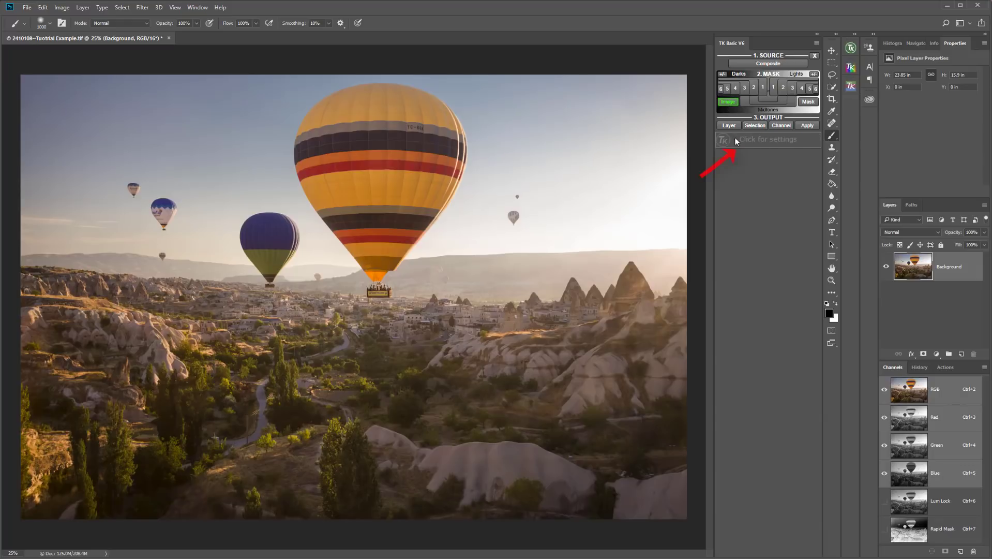
left_click(766, 140)
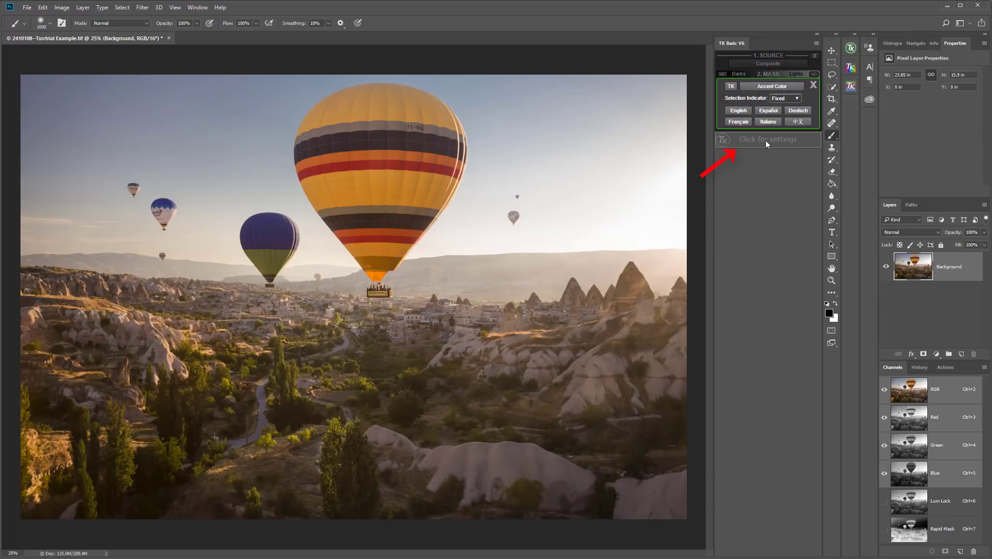
left_click(769, 85)
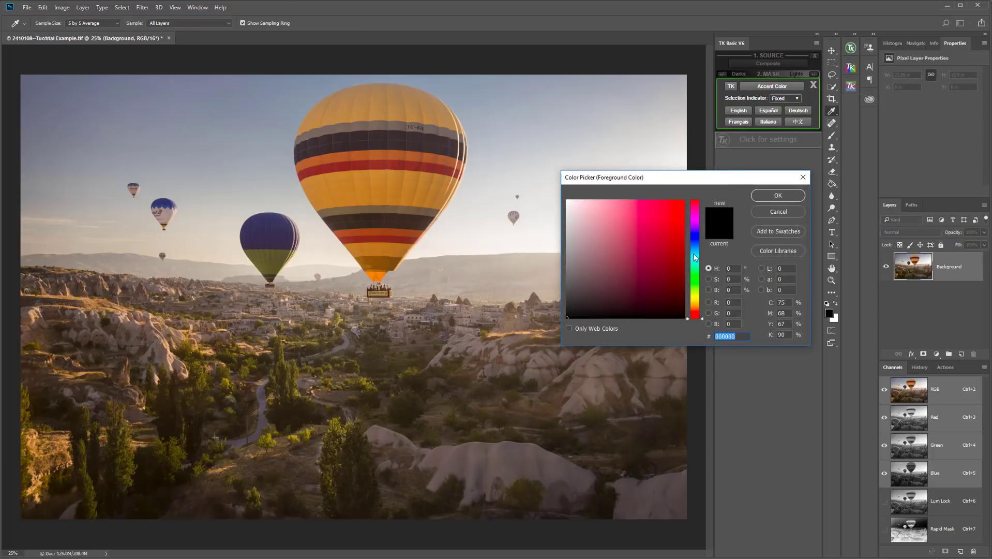
left_click_drag(704, 322, 701, 229)
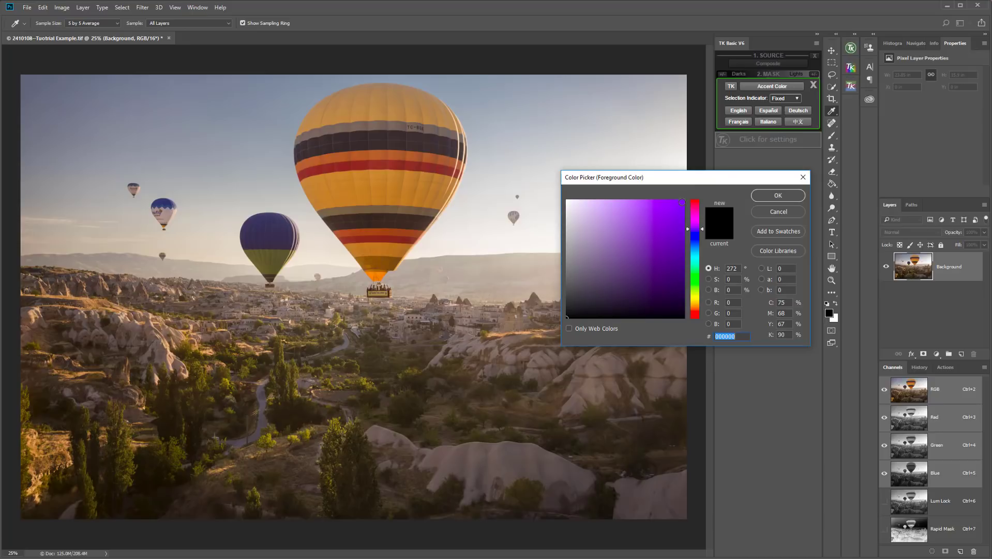
left_click(682, 202)
left_click(773, 196)
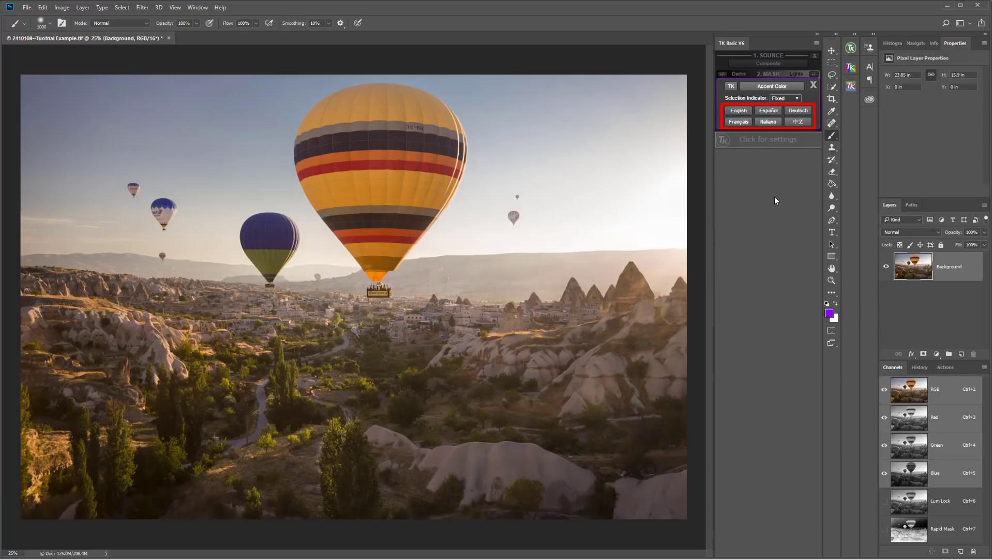
Close the settings, then generate a Lights-1 Rapid Mask and load it as a selection
left_click(813, 86)
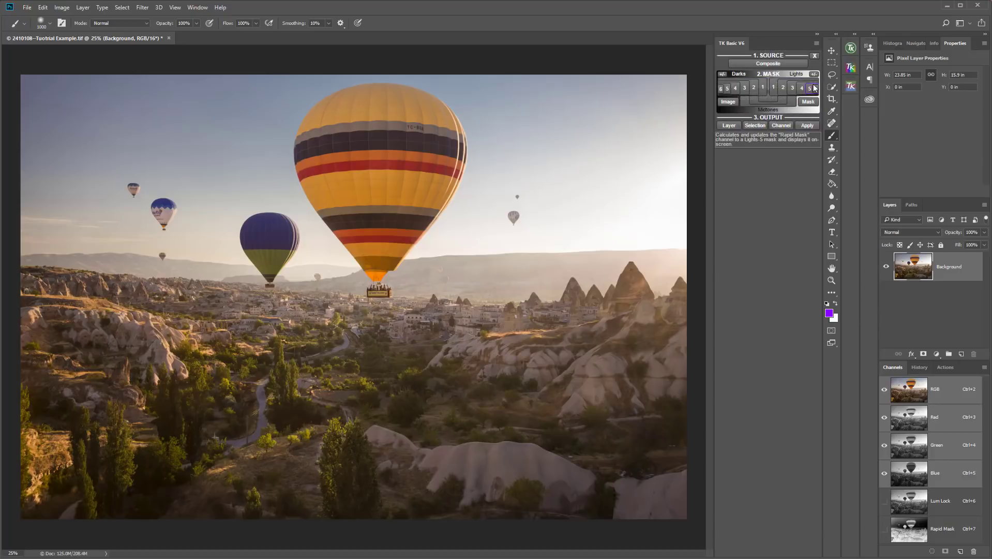
left_click(774, 89)
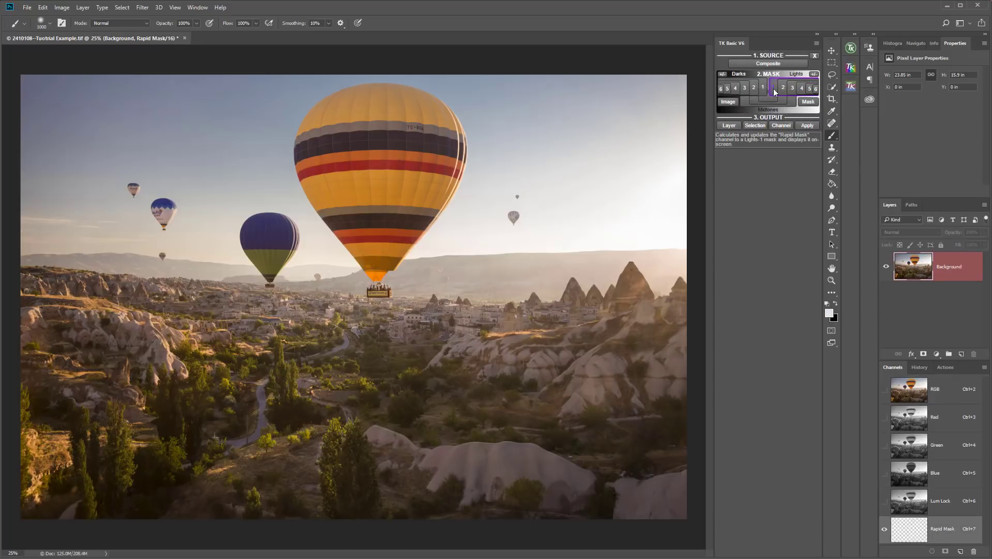
left_click(759, 128)
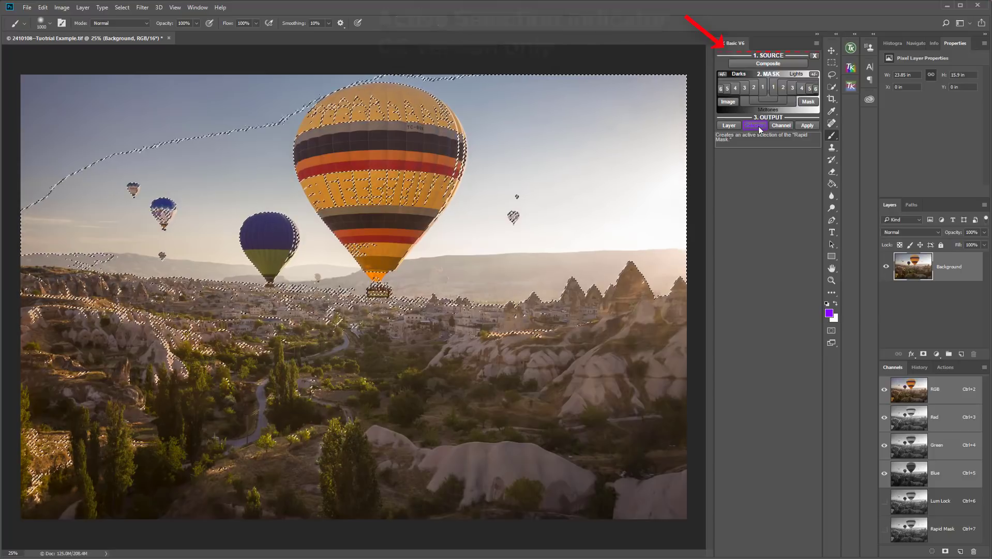
Set the selection indicator to Animated, test deselect/reselect, then load a Midtones-1 selection
left_click(761, 137)
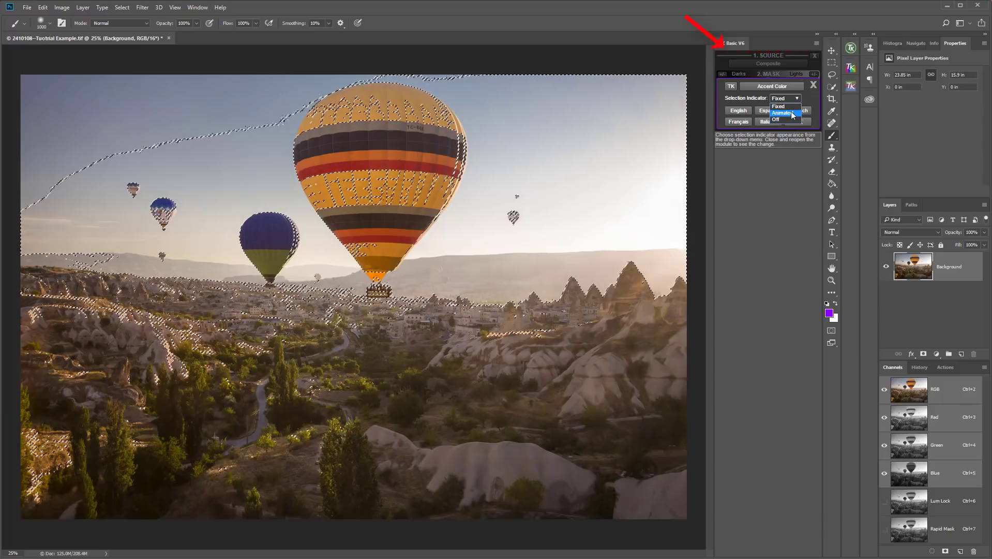
left_click(791, 113)
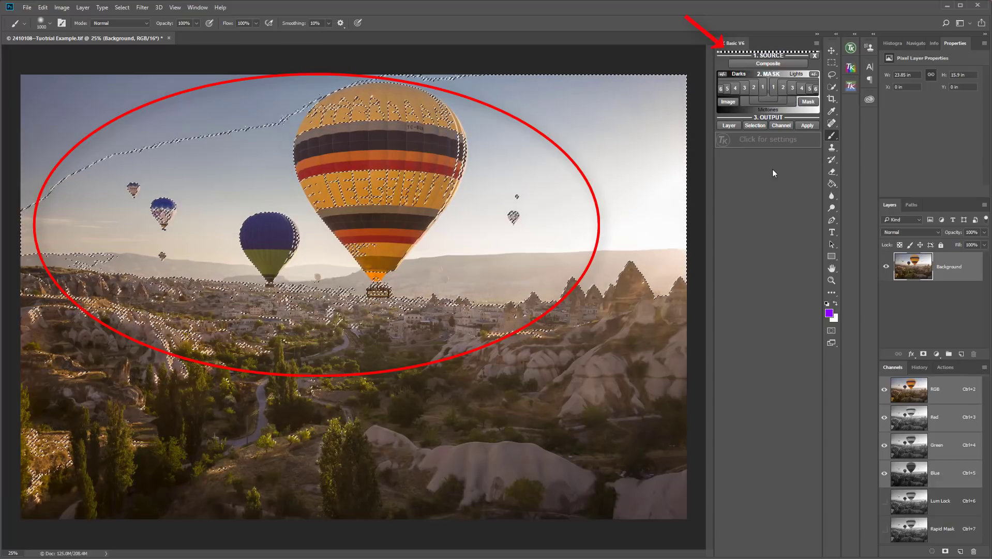
key("ctrl+d")
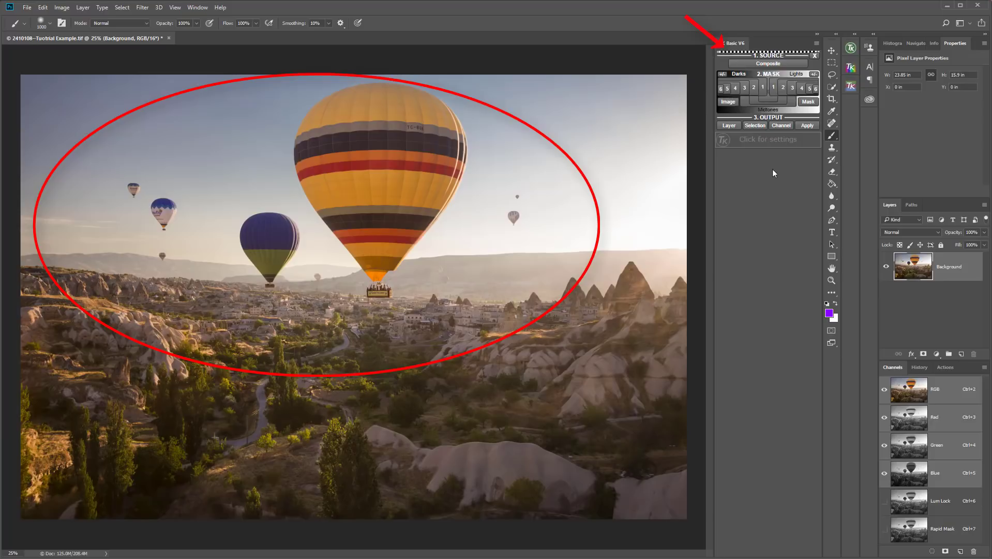
key("ctrl+alt+2")
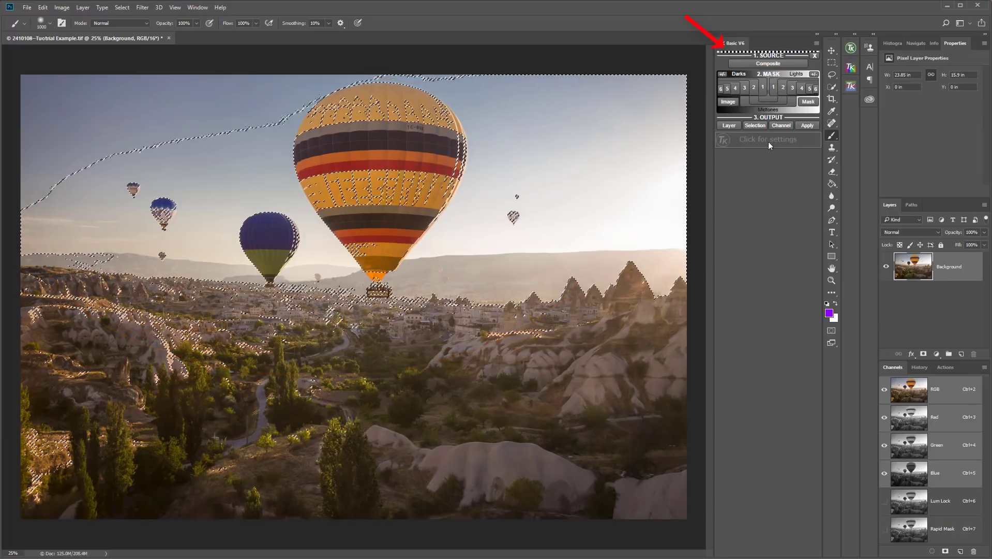
left_click(767, 101)
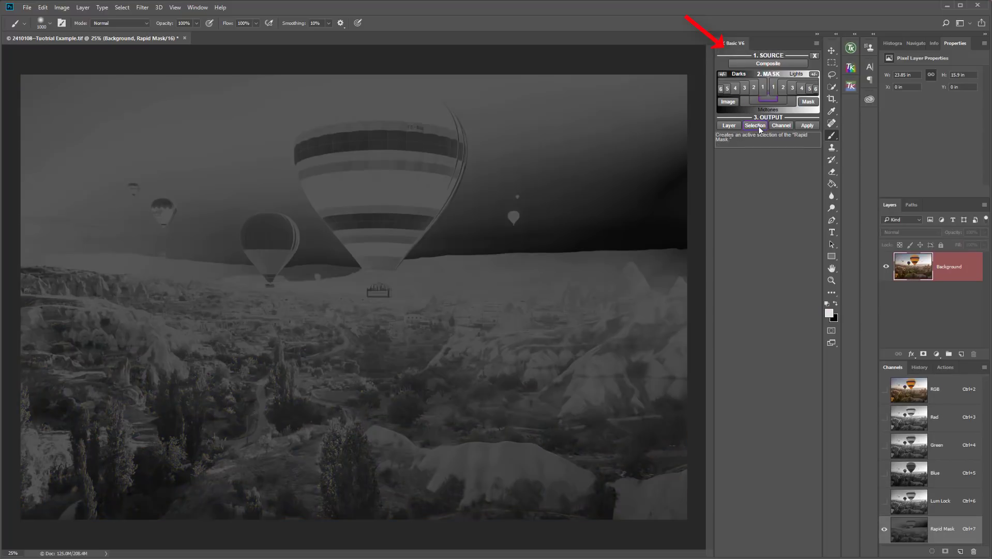
left_click(755, 125)
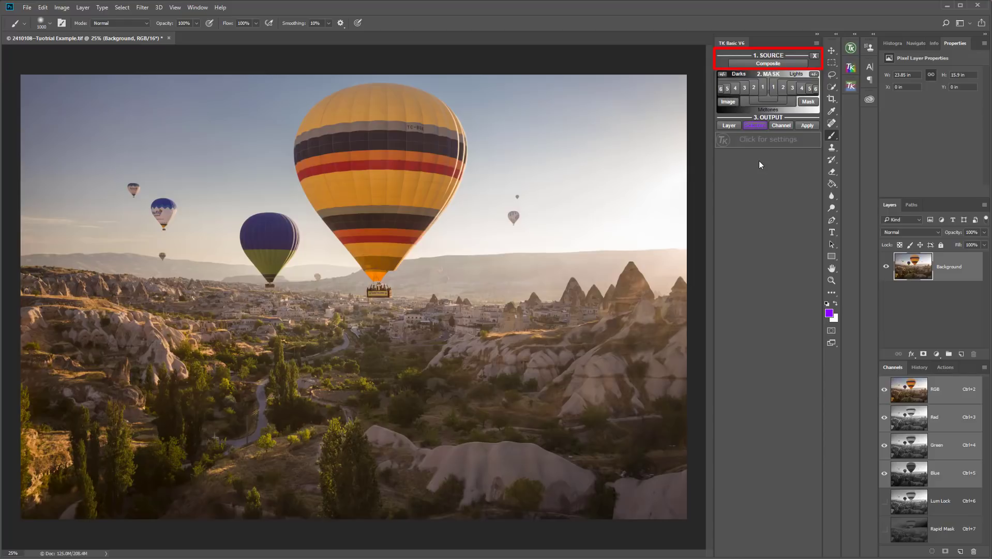
Luminosity-lock the composite to produce a new Lights-1 Rapid Mask in greyscale
left_click(768, 61)
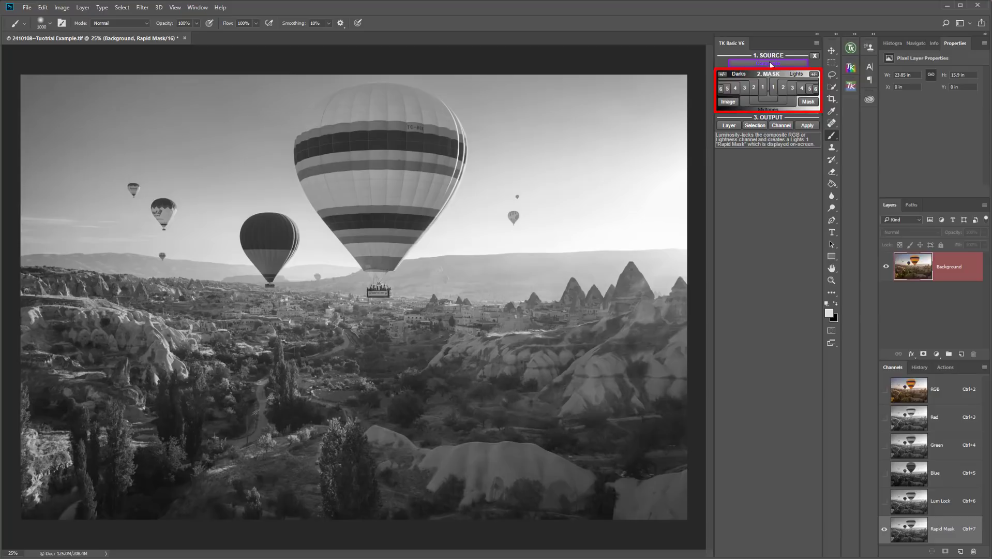
Preview Lights 2, 4, 5, 6 and Darks 2, 4, 6 masks, then Midtones-1, ending on Midtones-3
left_click(783, 89)
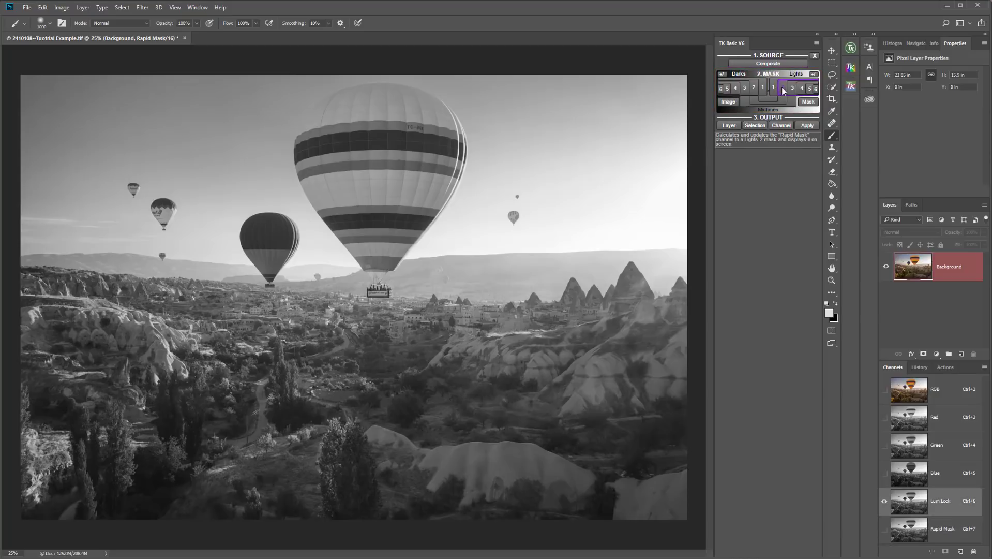
left_click(801, 89)
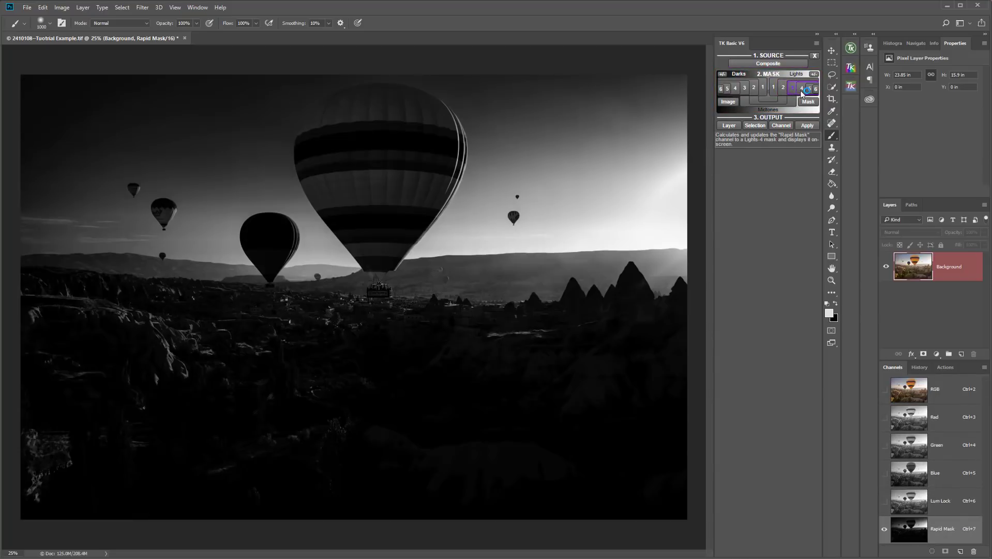
left_click(809, 89)
left_click(816, 89)
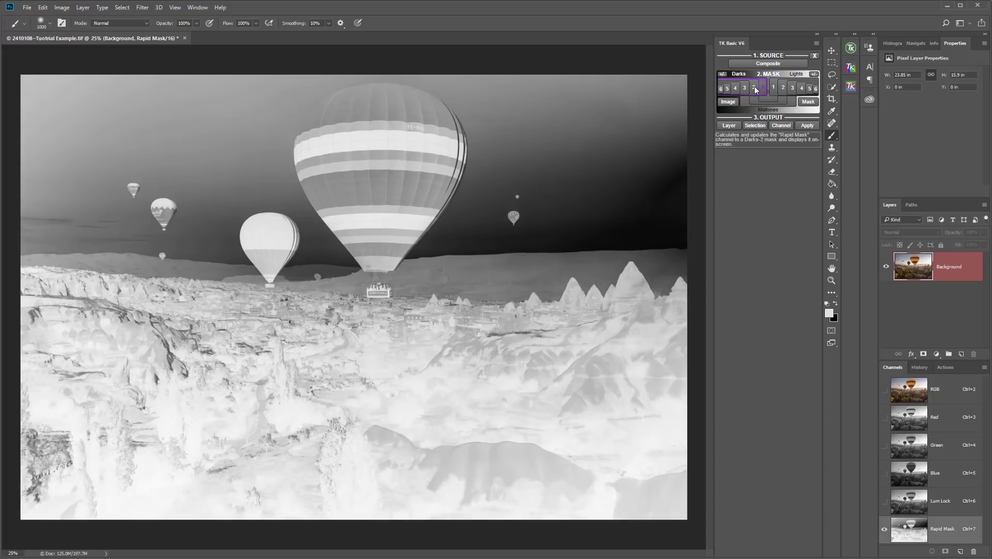
left_click(753, 87)
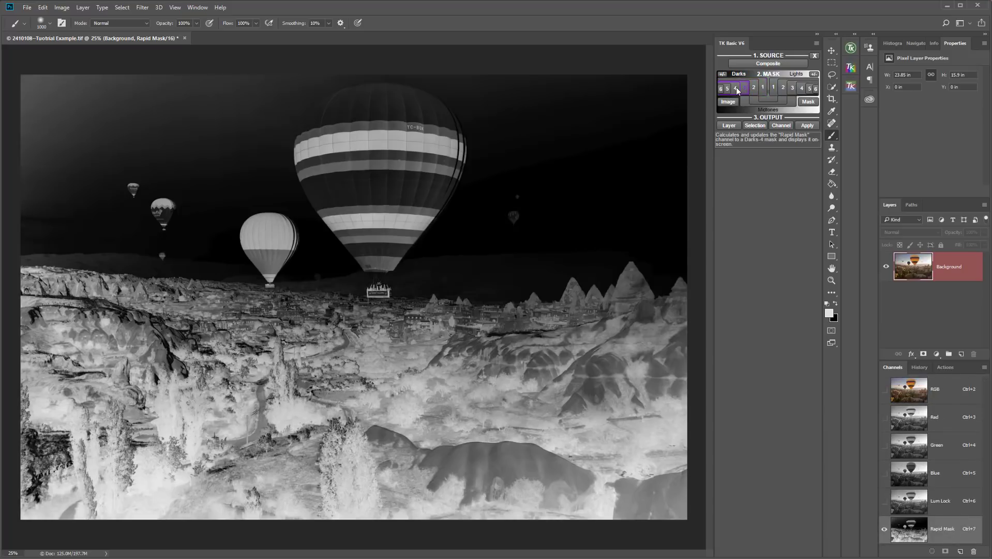
left_click(736, 88)
left_click(721, 89)
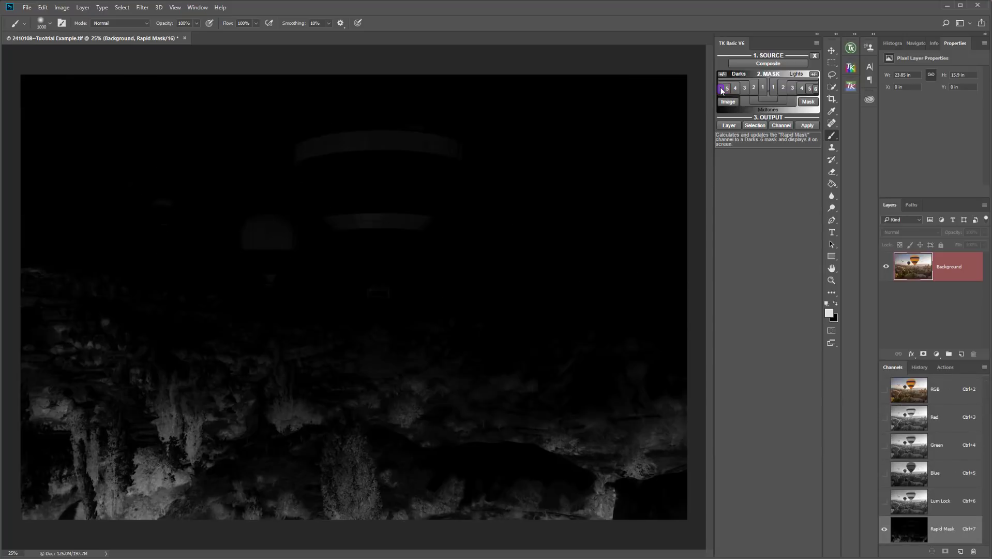
left_click(766, 100)
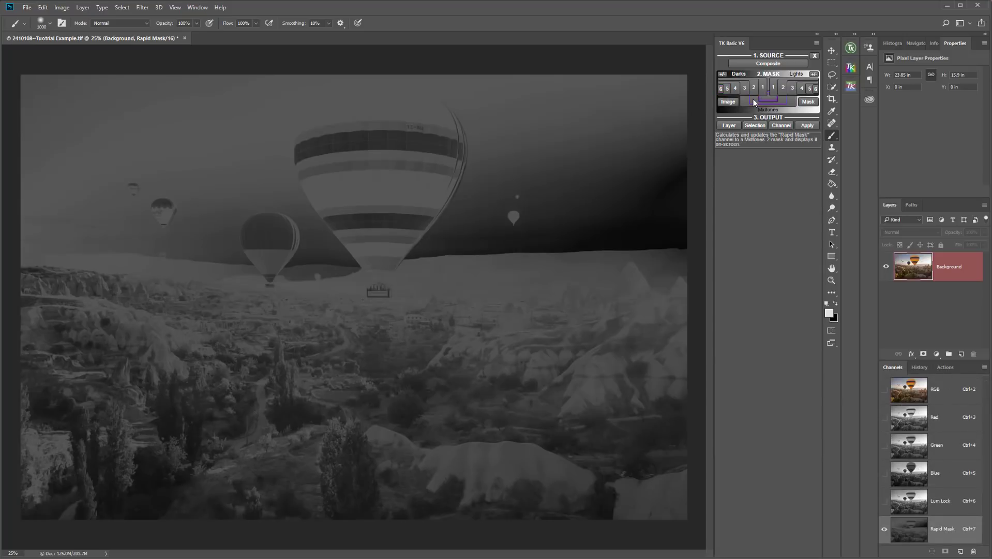
left_click(753, 98)
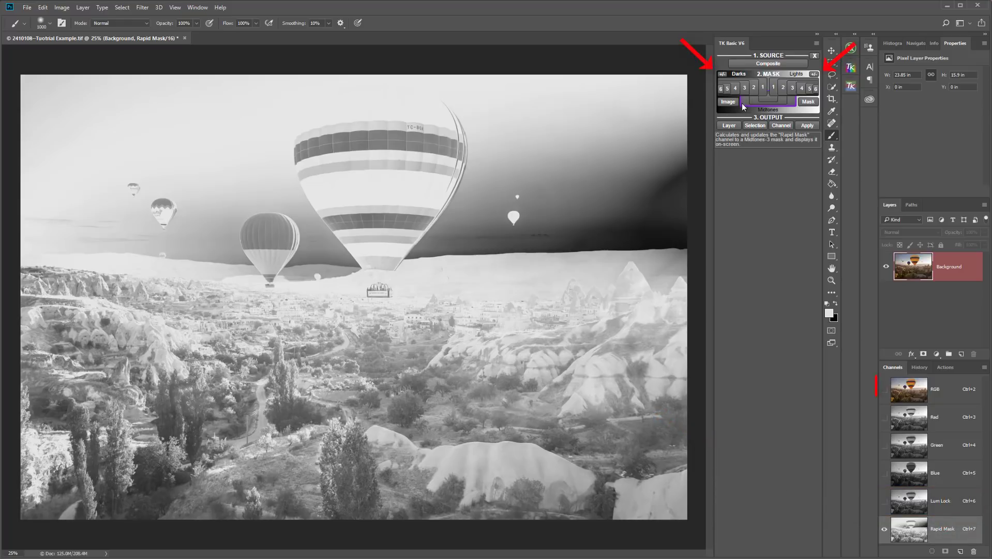
left_click(723, 78)
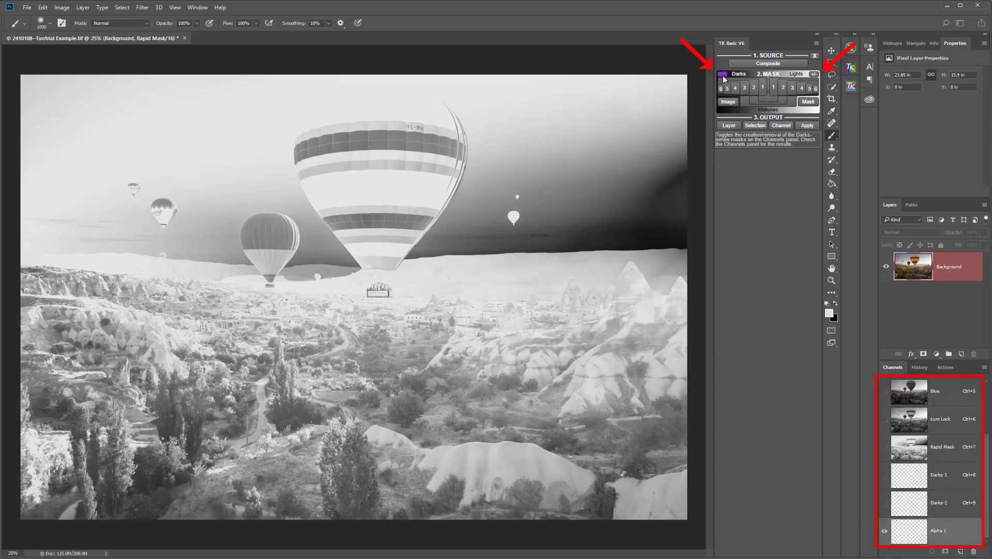
left_click(723, 78)
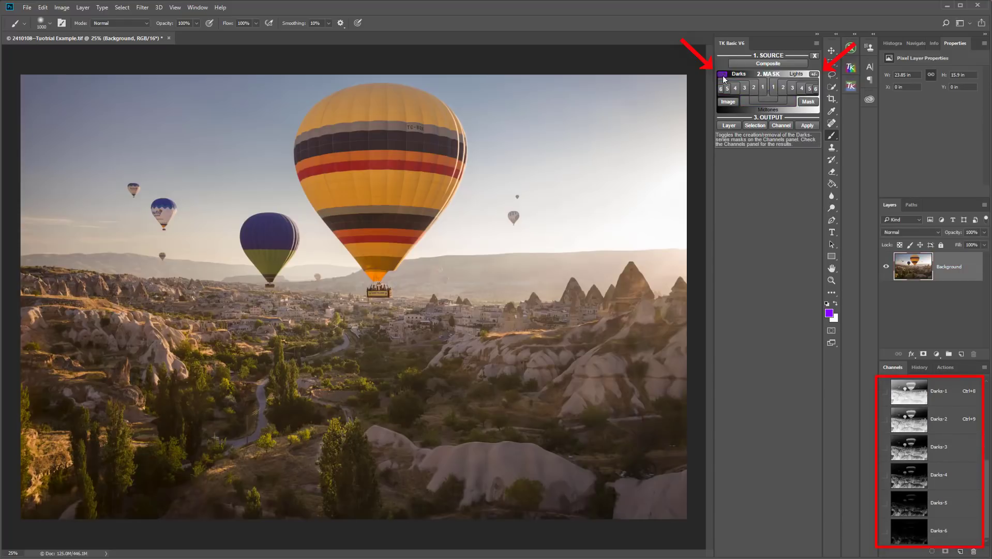
left_click(815, 76)
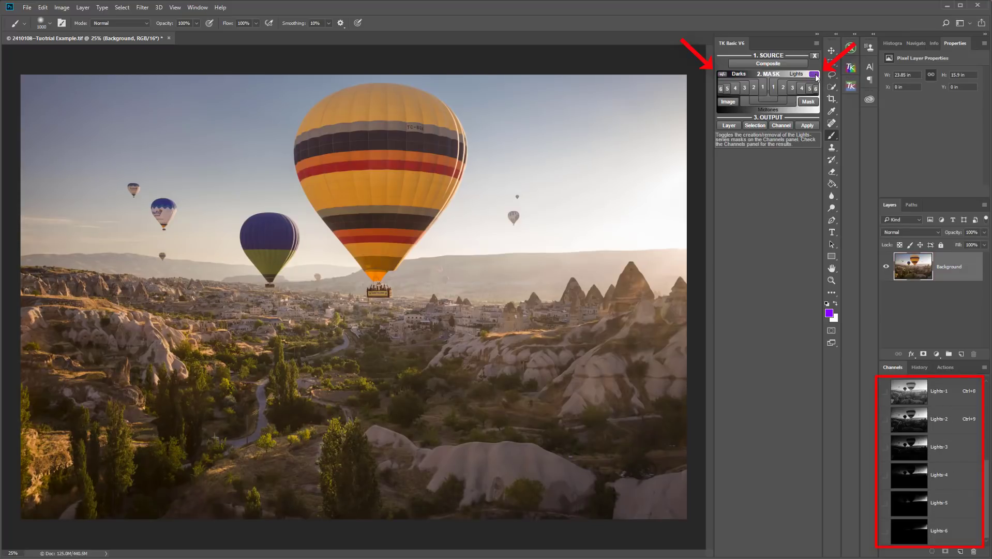
left_click(816, 76)
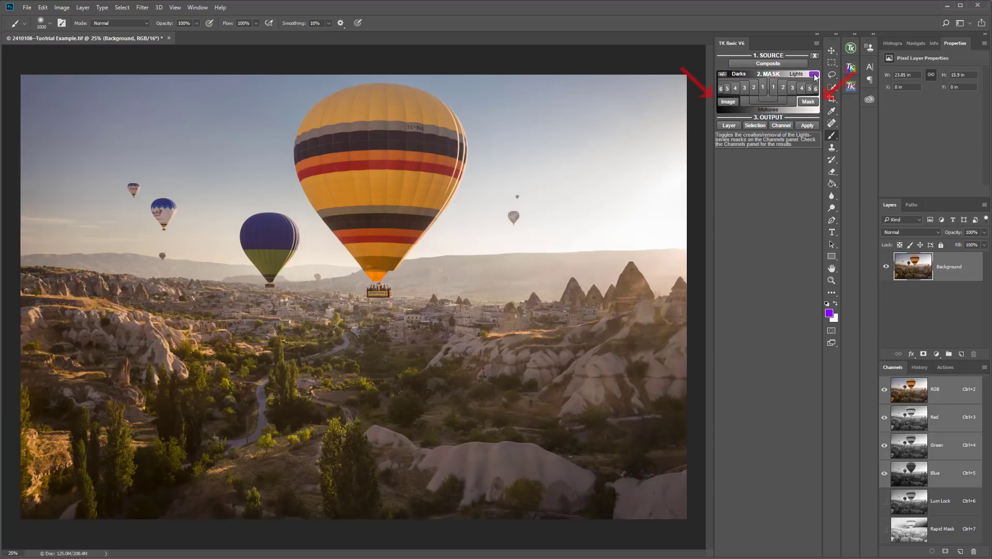
left_click(812, 102)
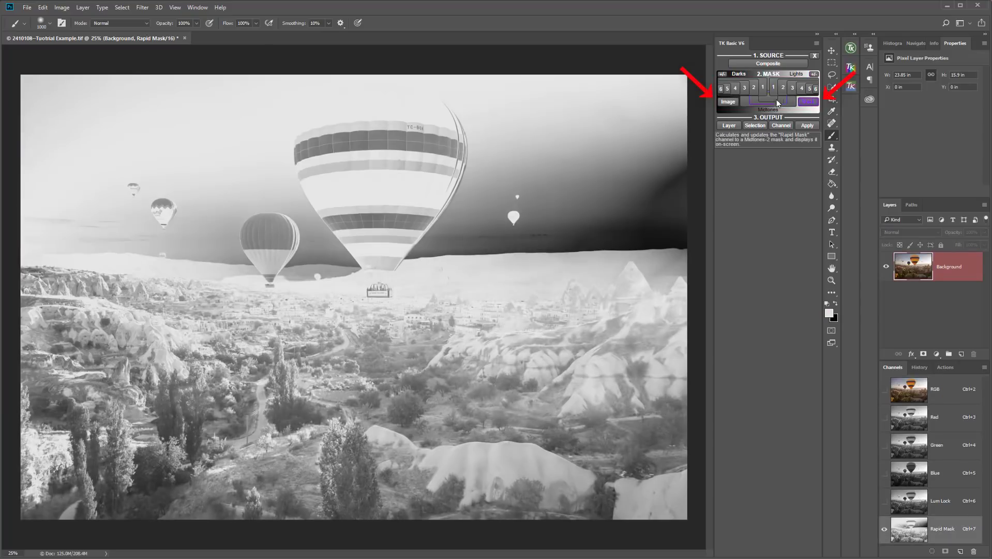
left_click(728, 102)
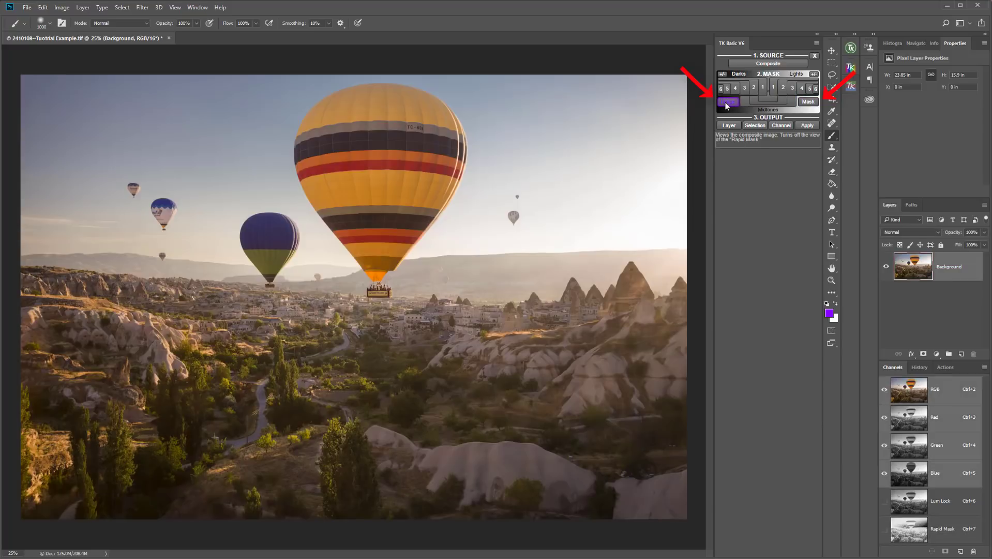
left_click(773, 89)
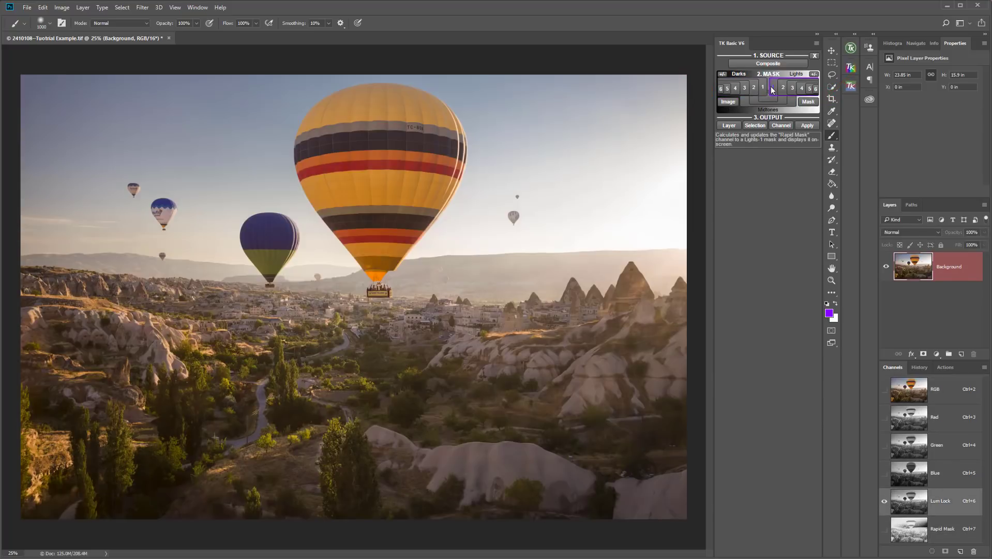
left_click(737, 125)
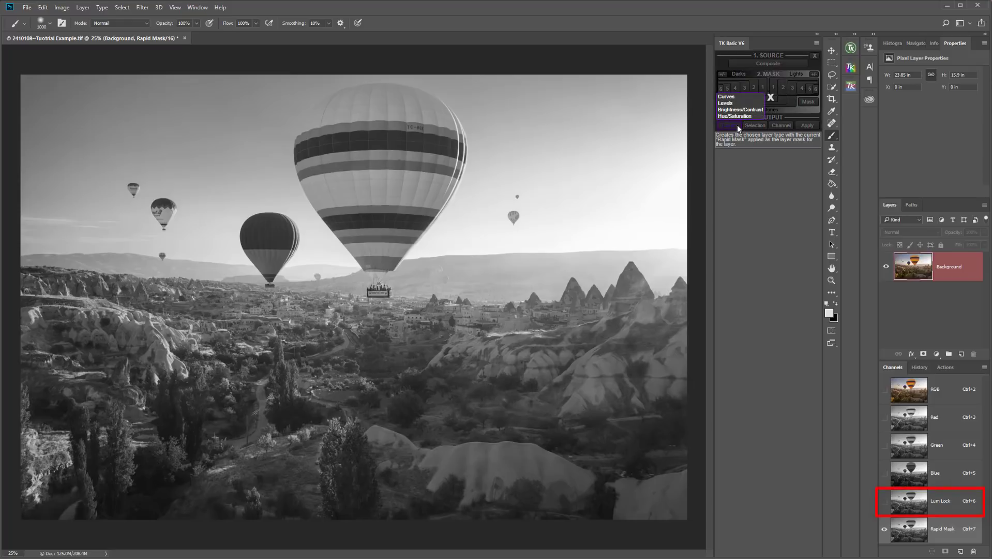
left_click(734, 98)
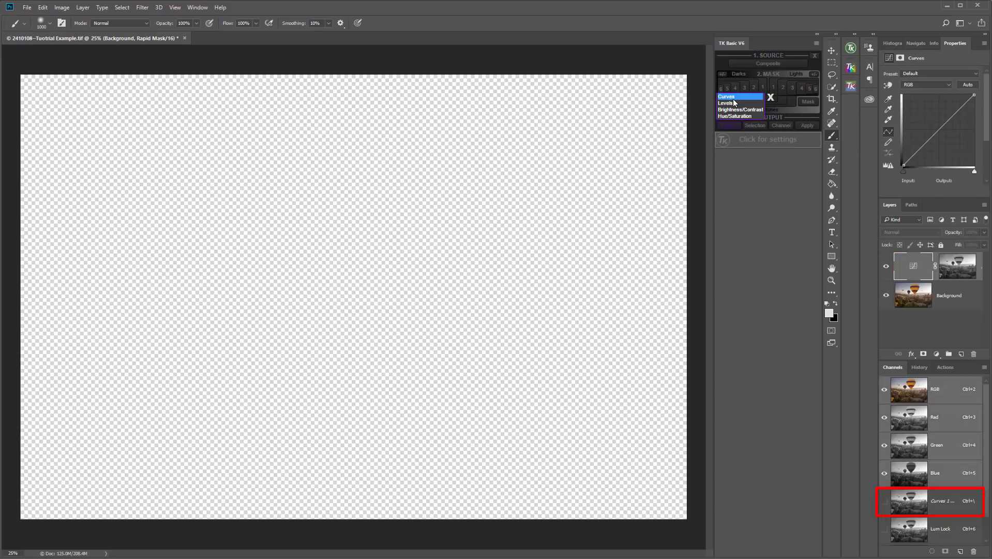
left_click(941, 129)
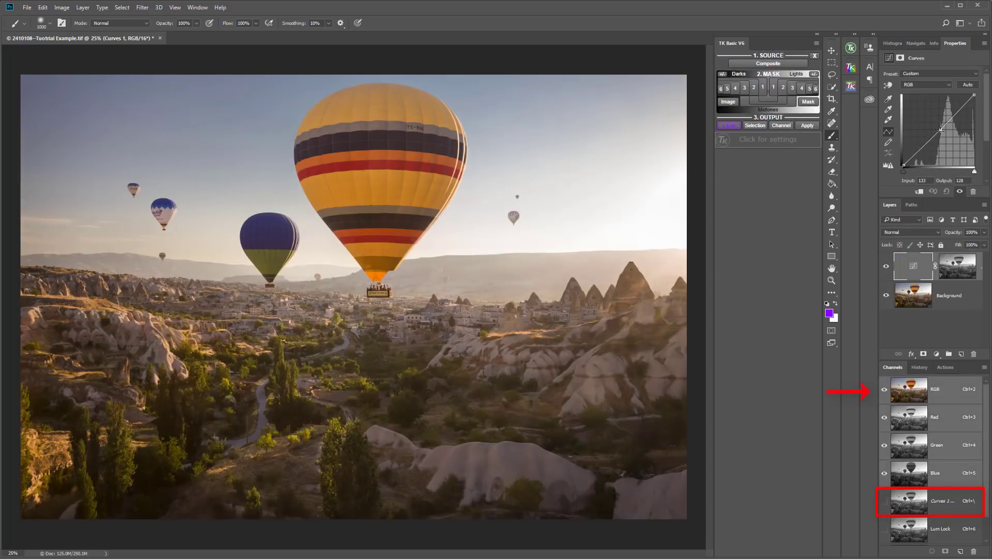
left_click_drag(941, 129, 946, 153)
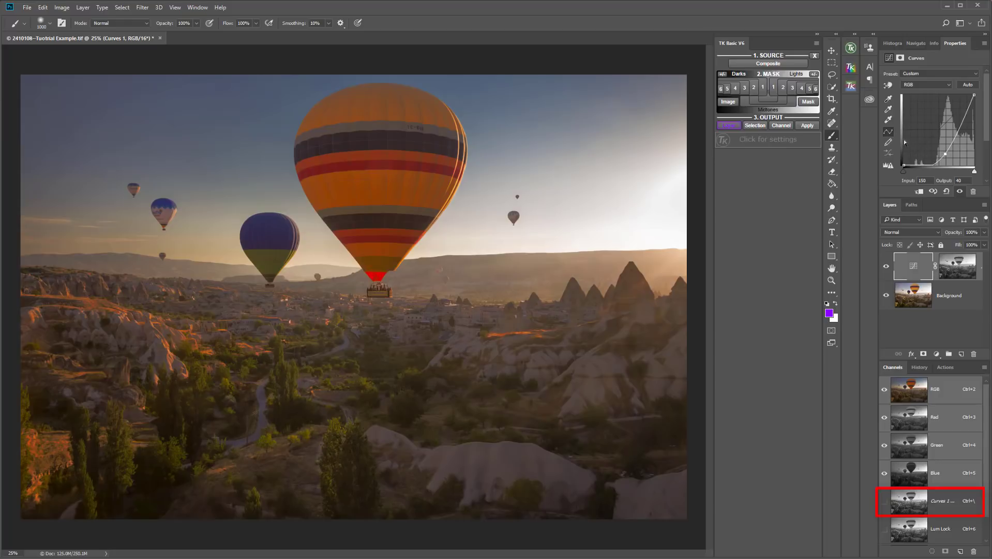
left_click(769, 64)
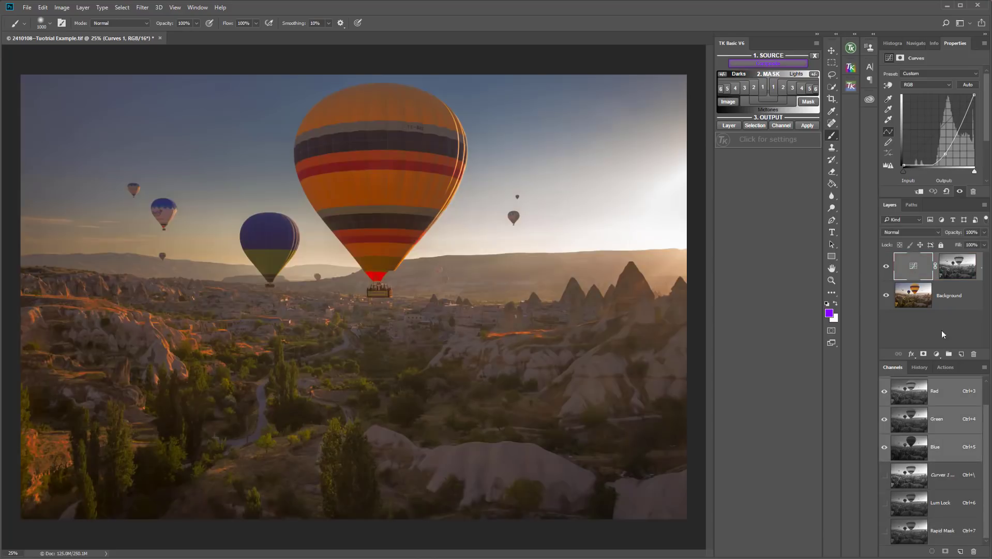
left_click(974, 353)
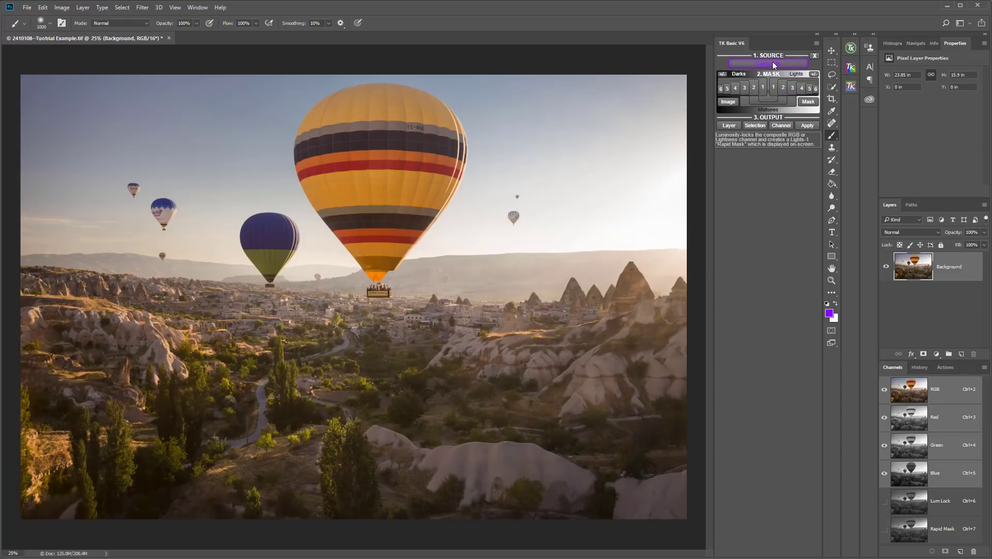
Create a Lights-1 mask from the composite and choose Layer output for an adjustment layer
left_click(772, 61)
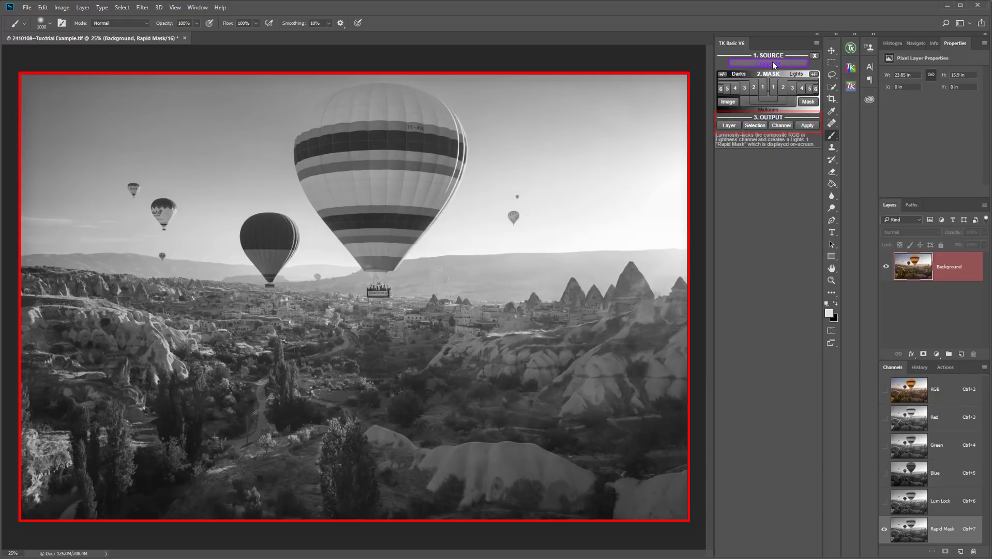
left_click(728, 126)
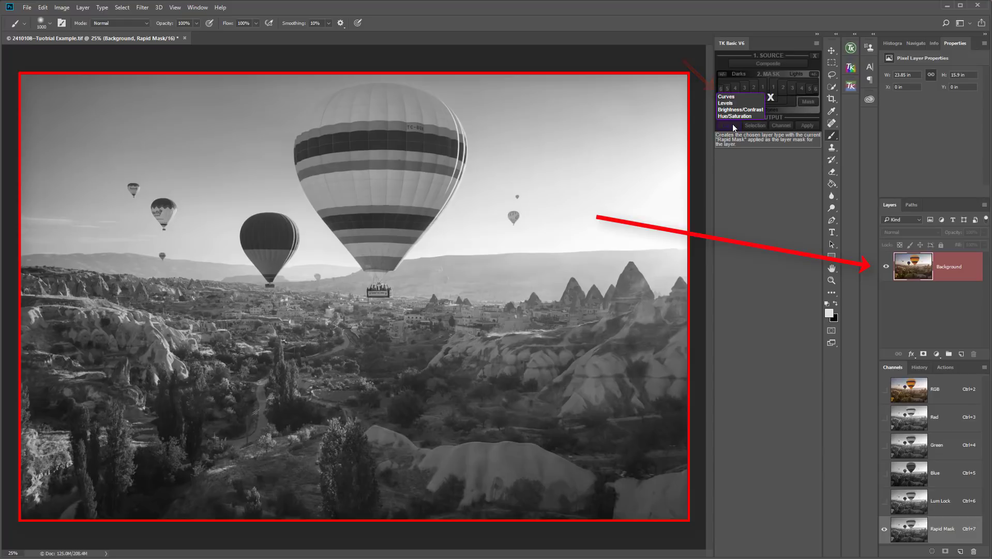
Add a masked Levels layer, shift its midtones, compare mask off/on, then create a Darks-2 mask
left_click(730, 104)
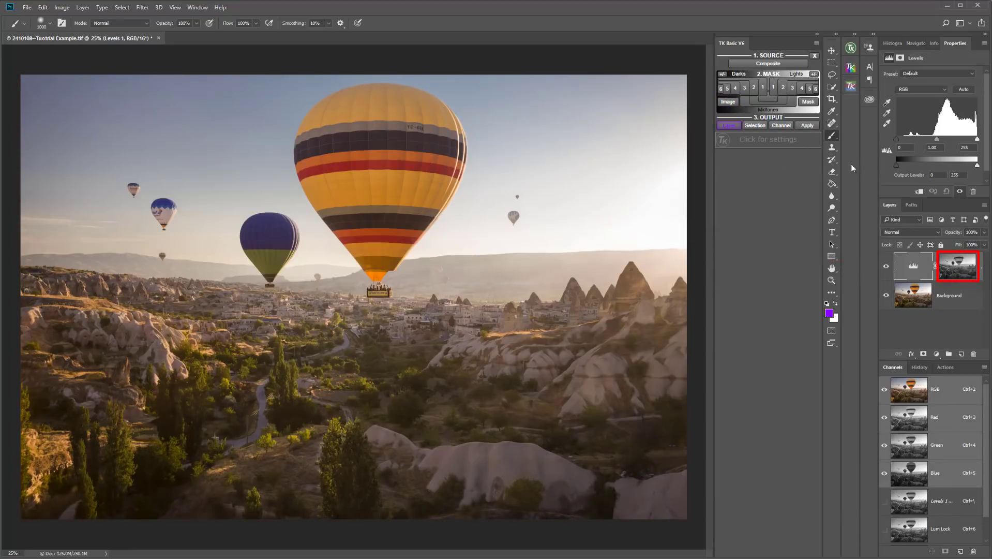
left_click_drag(937, 140, 904, 140)
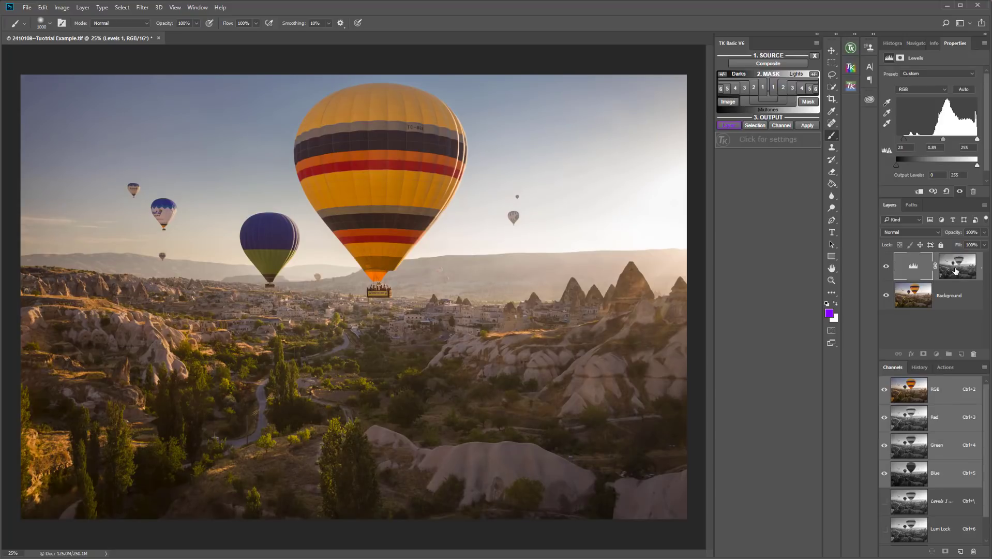
left_click(956, 270, "shift")
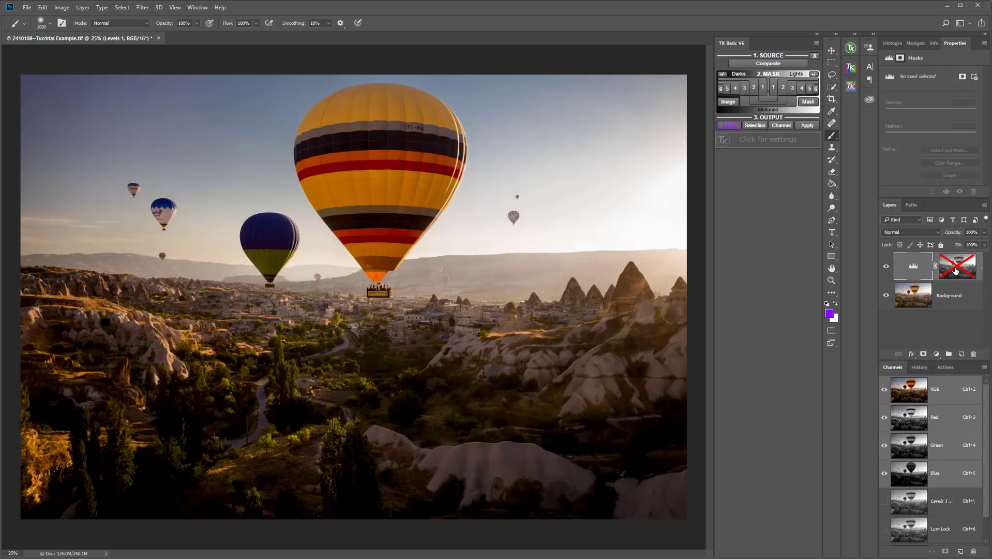
left_click(955, 269, "shift")
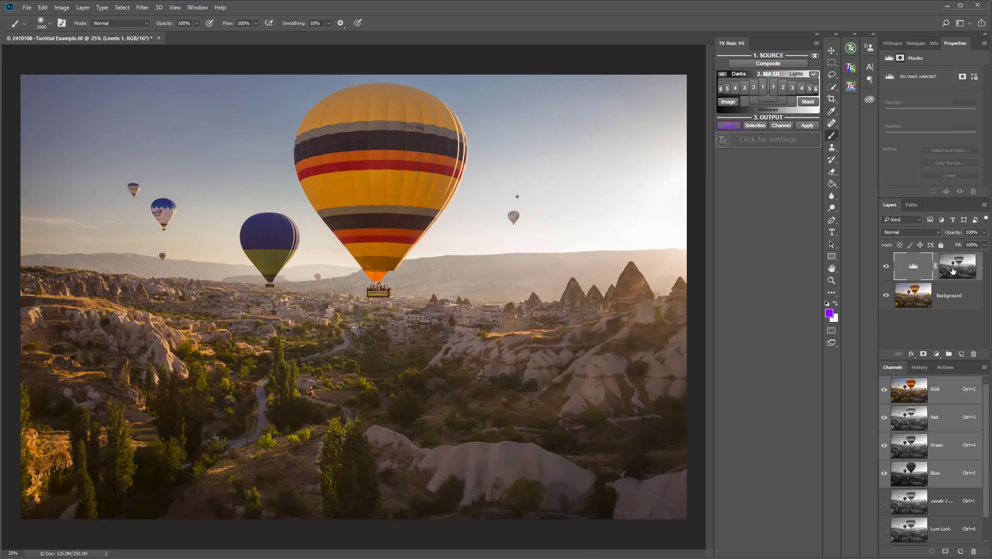
left_click(955, 266)
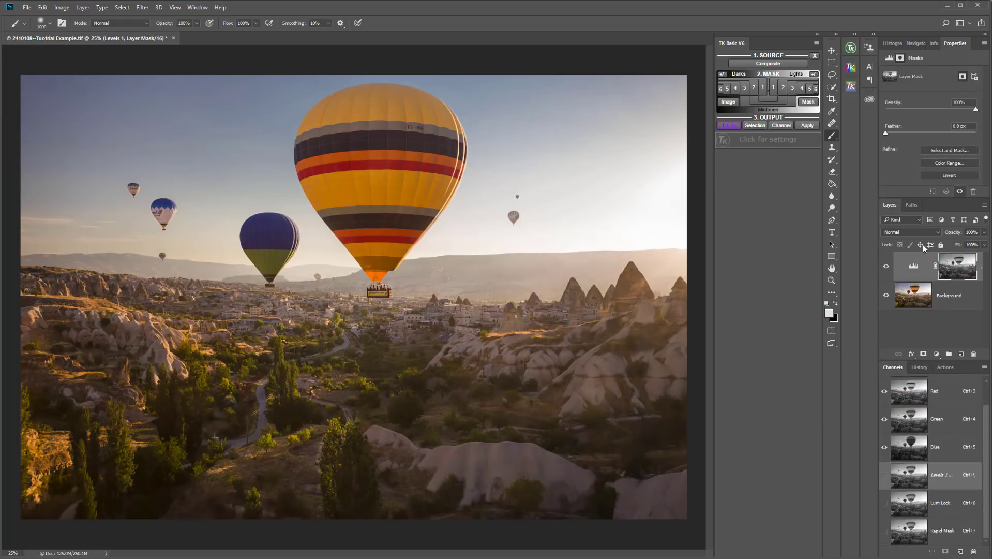
left_click(754, 88)
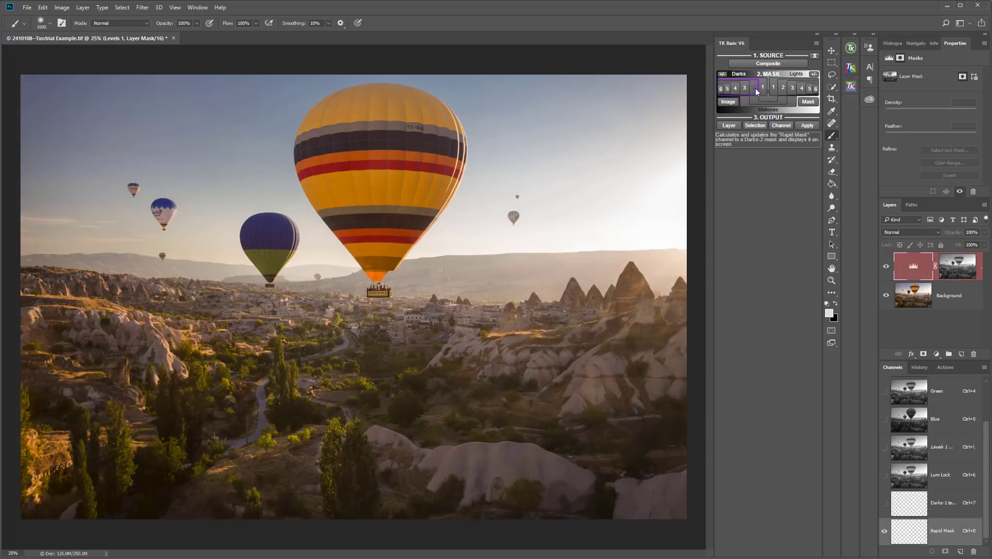
Load the Darks-2 mask as a selection on the Levels mask, reset default colours, then deselect
left_click(754, 126)
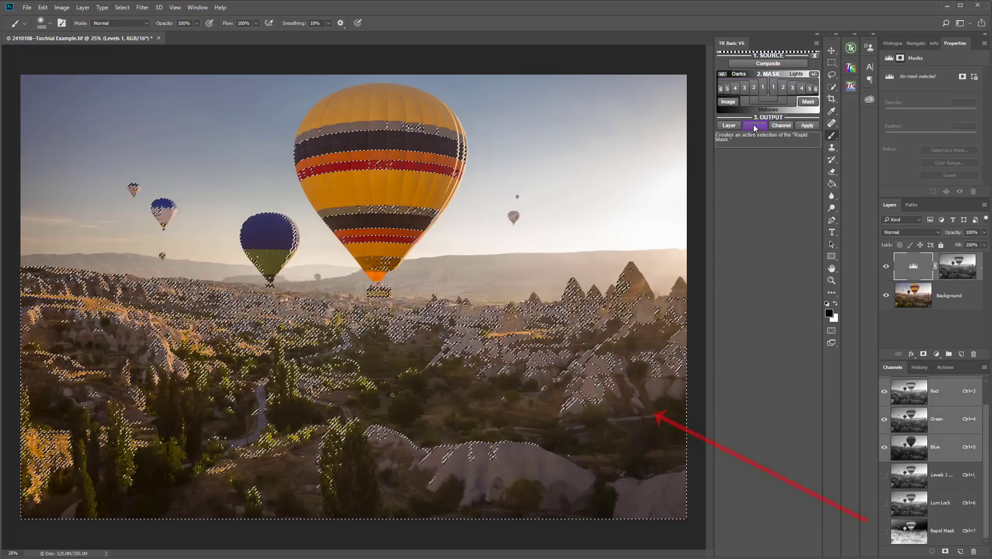
left_click(948, 267)
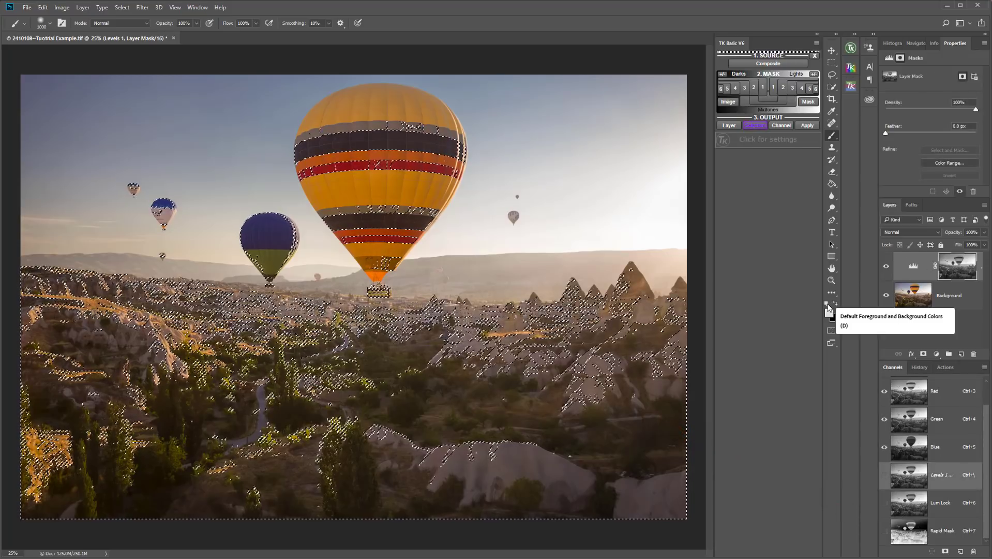
left_click(835, 303)
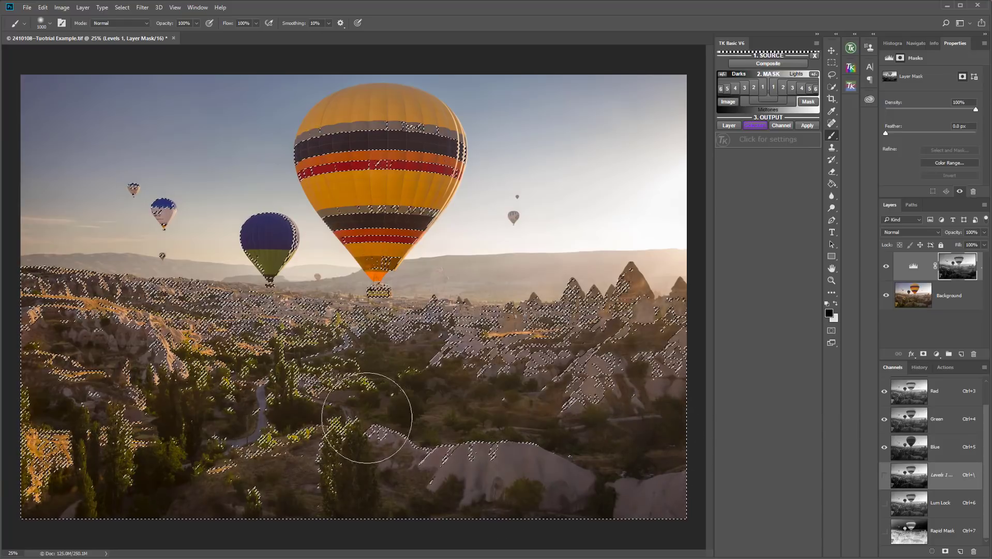
key("ctrl+d")
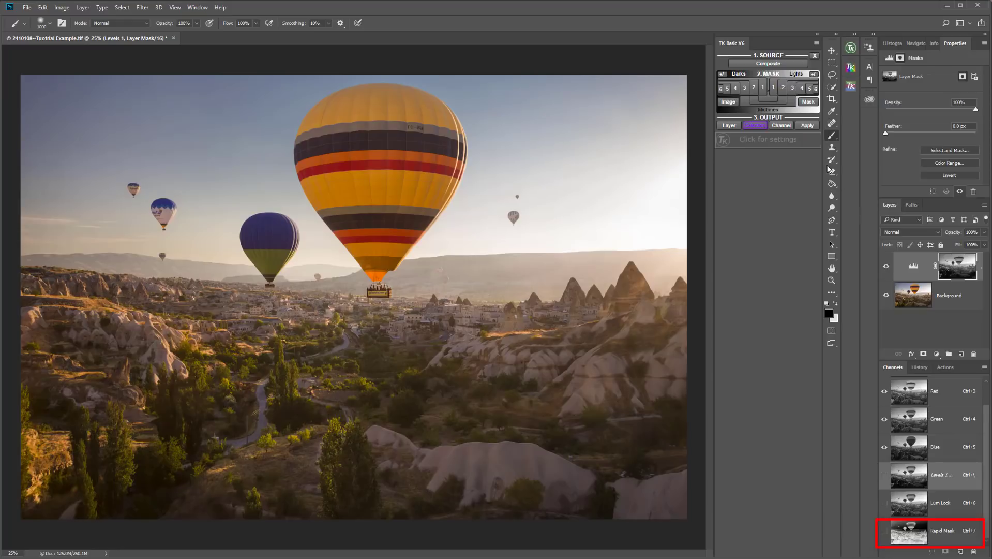
Save the Darks-2 mask as a new channel named 'Darks Mask'
left_click(781, 126)
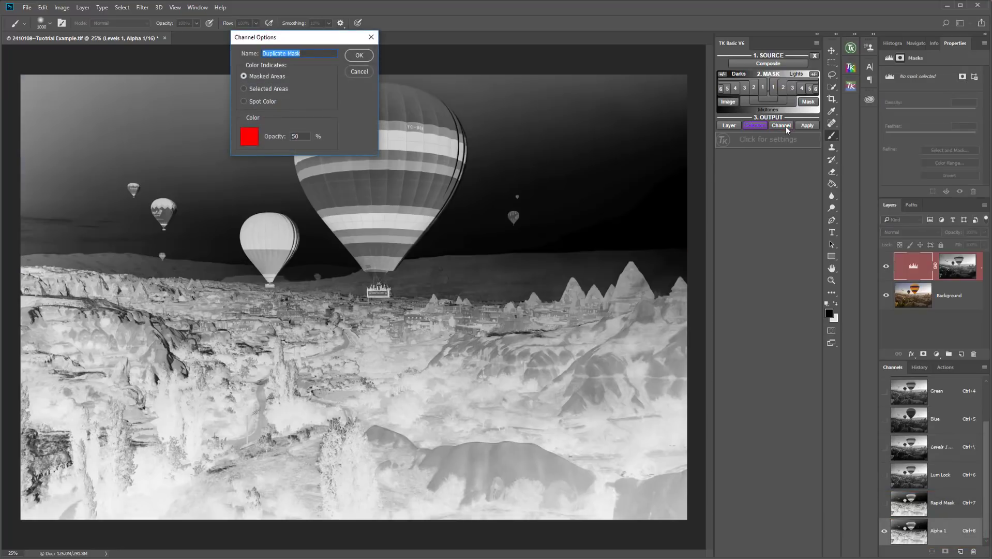
type("Darks")
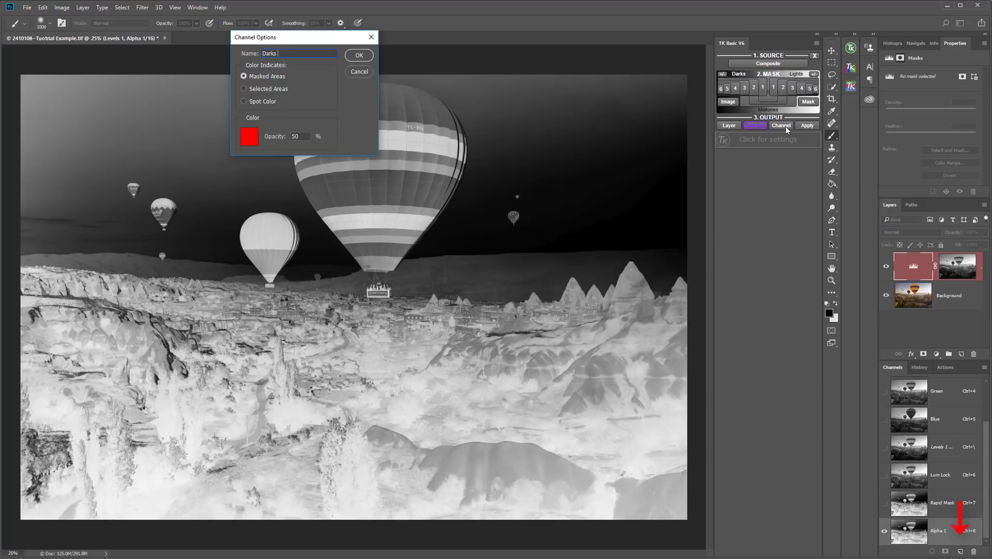
type(" Mask")
left_click(352, 56)
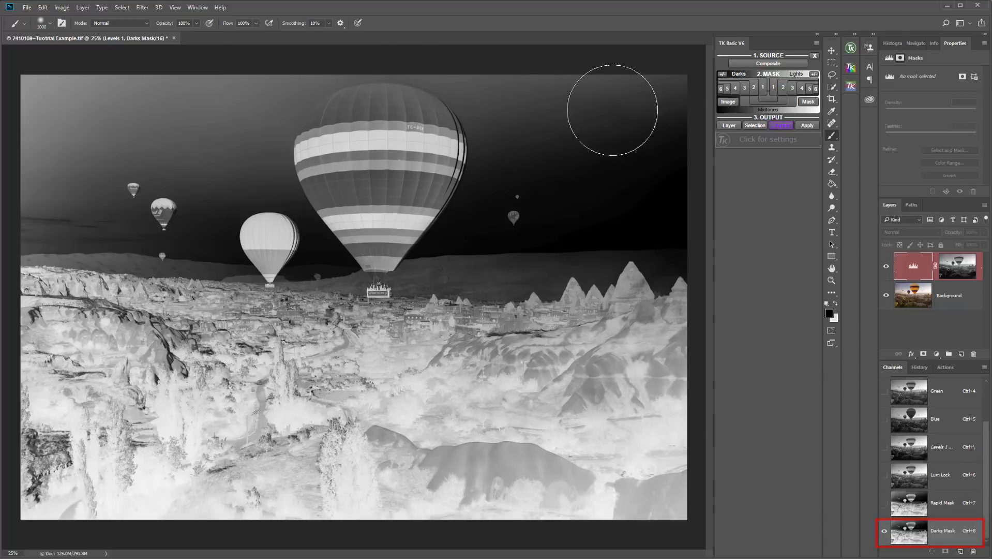
Back on the colour image, add a Hue/Saturation layer with Saturation +49
left_click(723, 102)
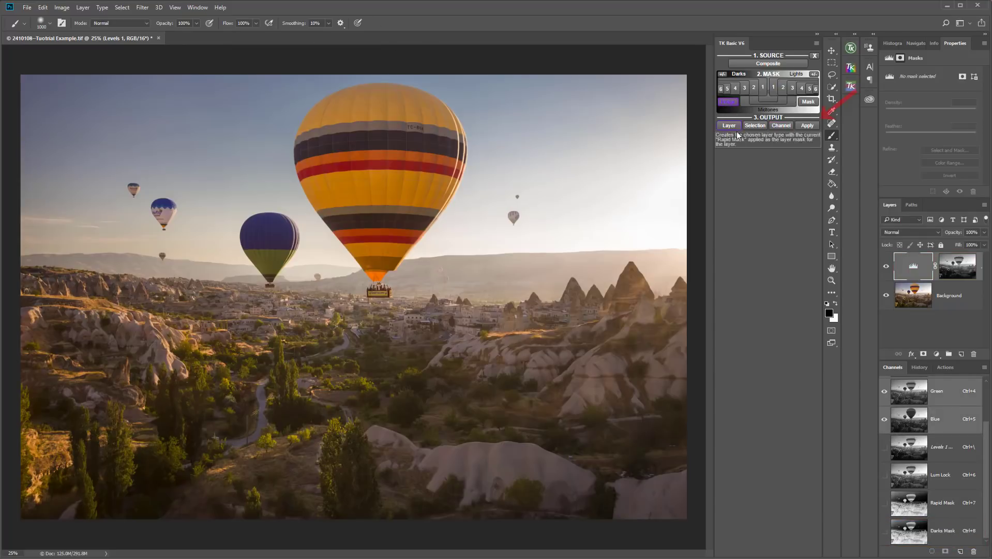
left_click(937, 354)
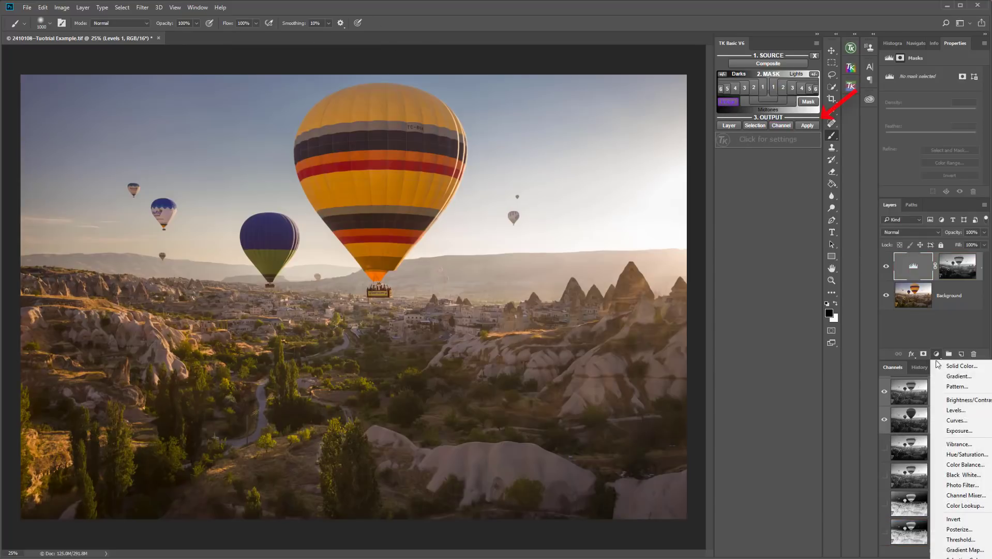
left_click(959, 455)
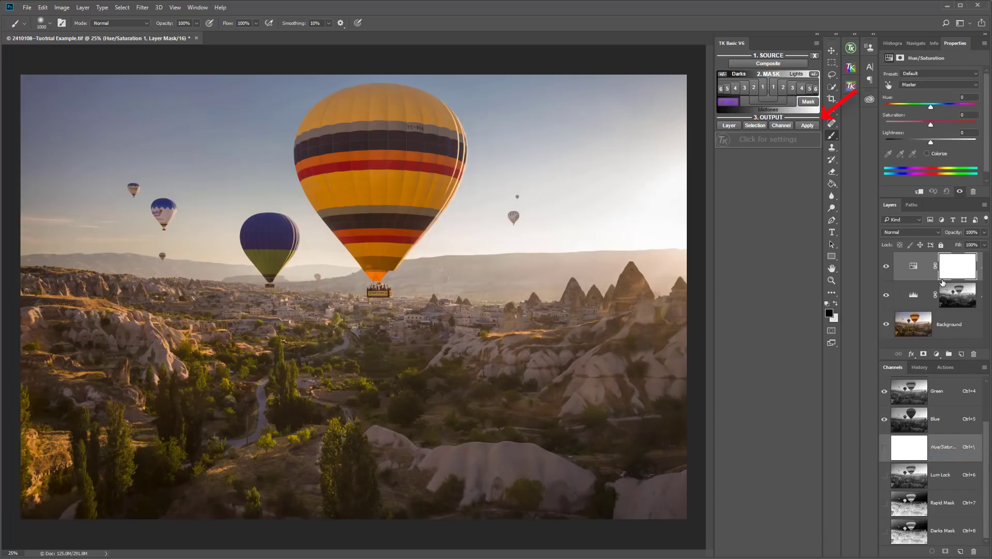
left_click_drag(929, 124, 952, 122)
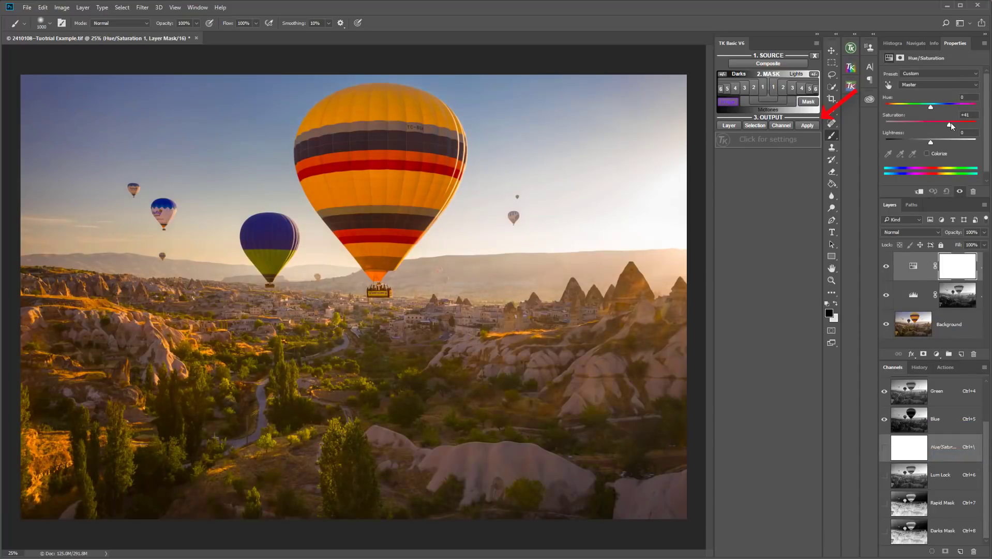
Replace the Hue/Saturation layer mask with a Midtones-1 luminosity mask of the composite
left_click(776, 66)
left_click(775, 66)
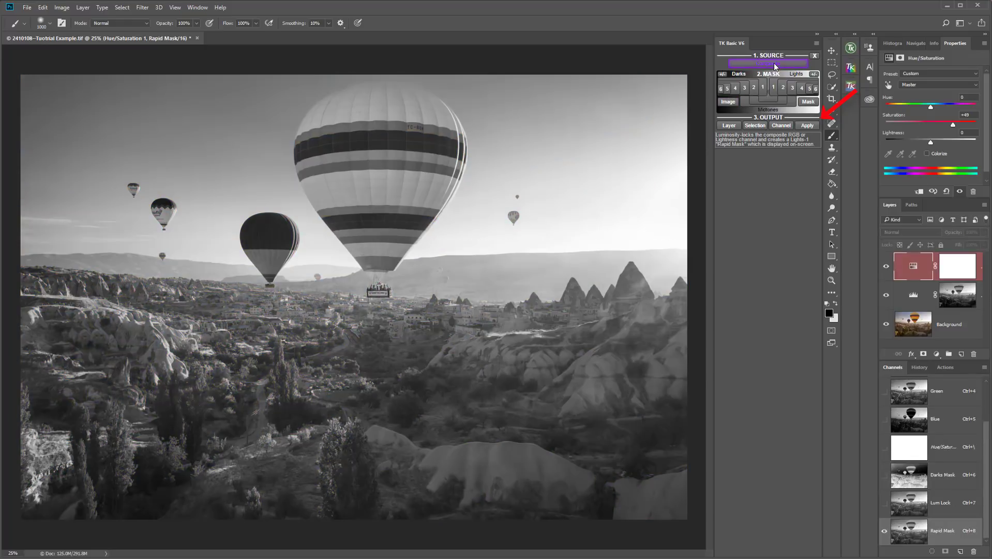
left_click(758, 103)
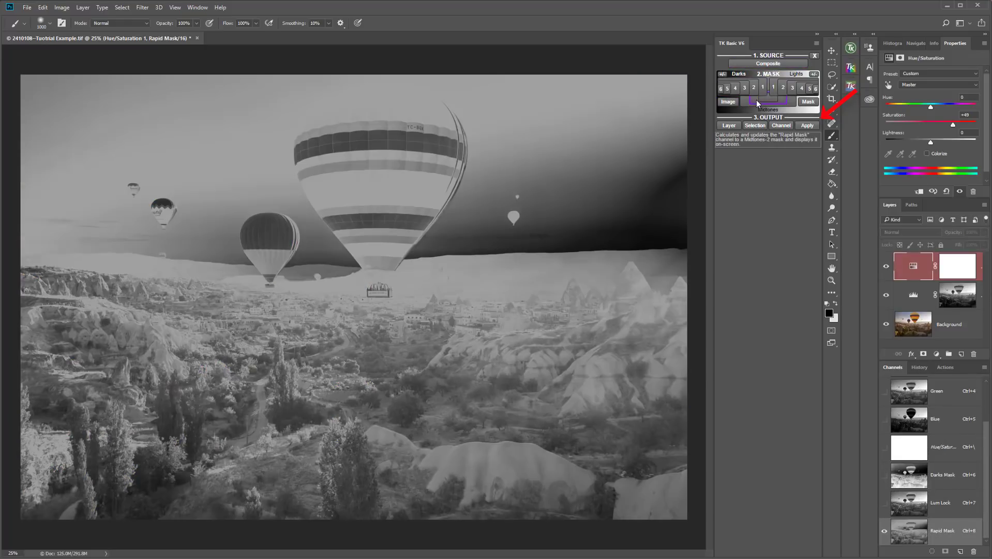
left_click(809, 129)
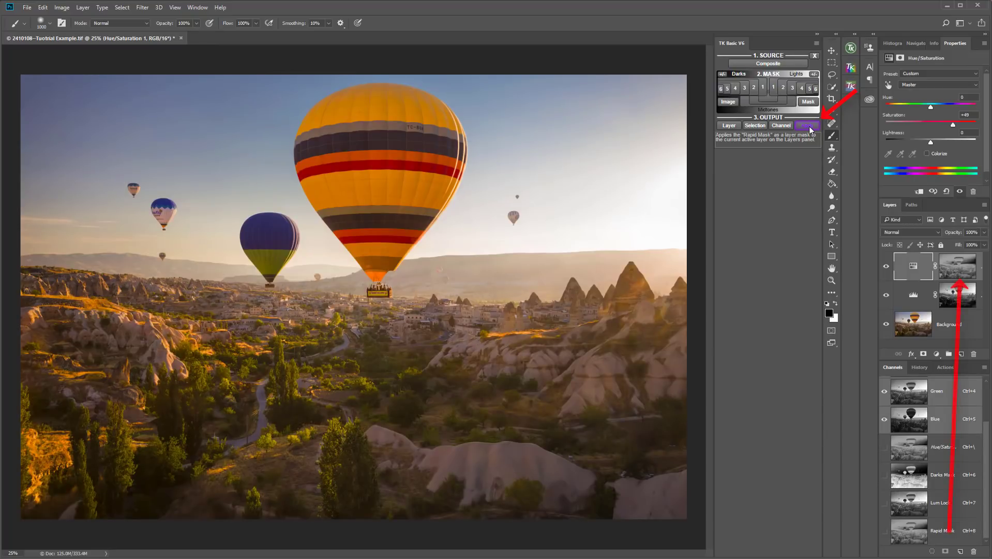
left_click(746, 104)
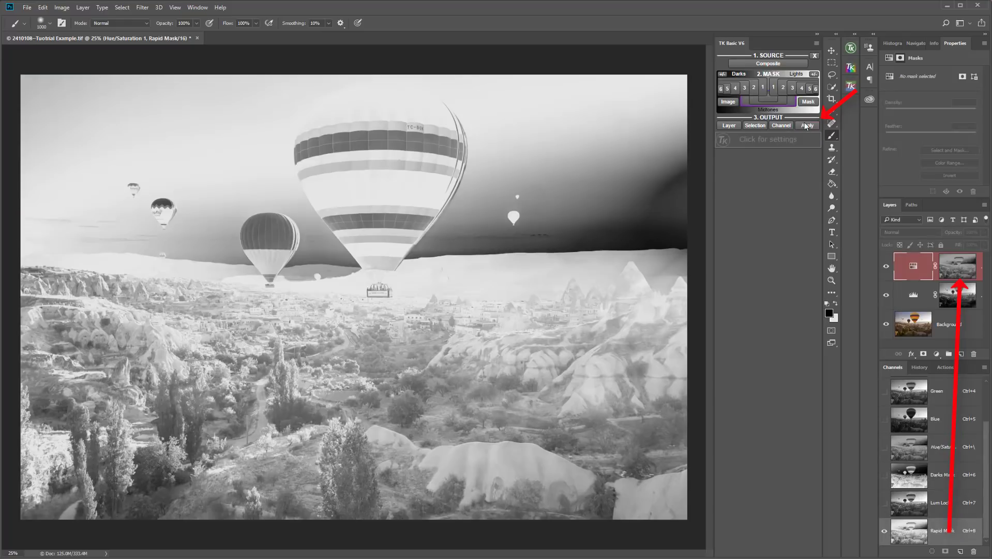
left_click(807, 126)
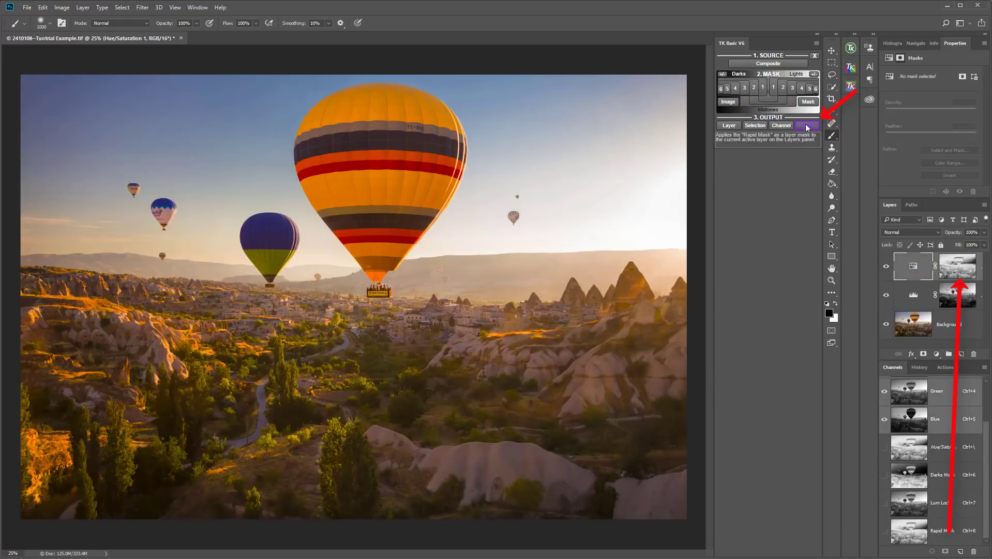
left_click(773, 98)
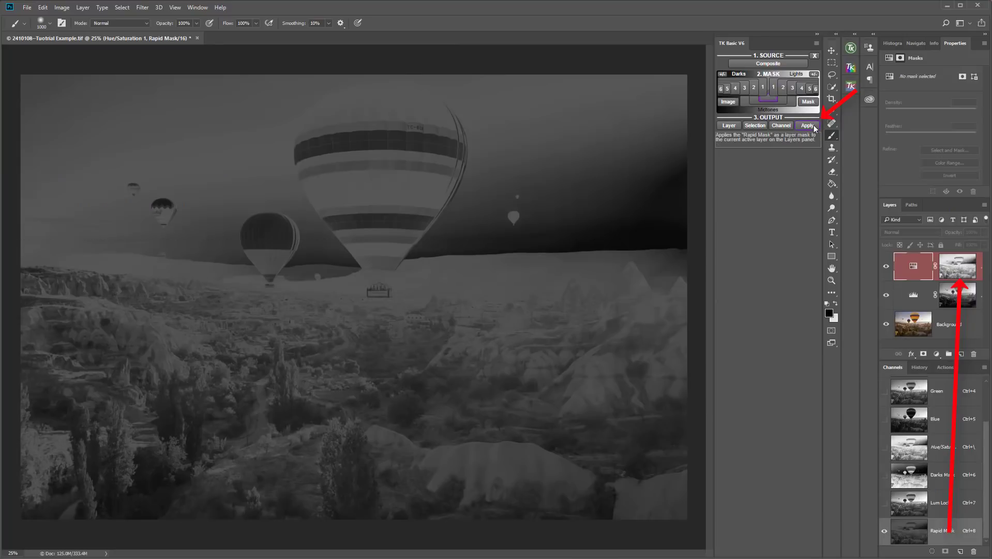
left_click(813, 126)
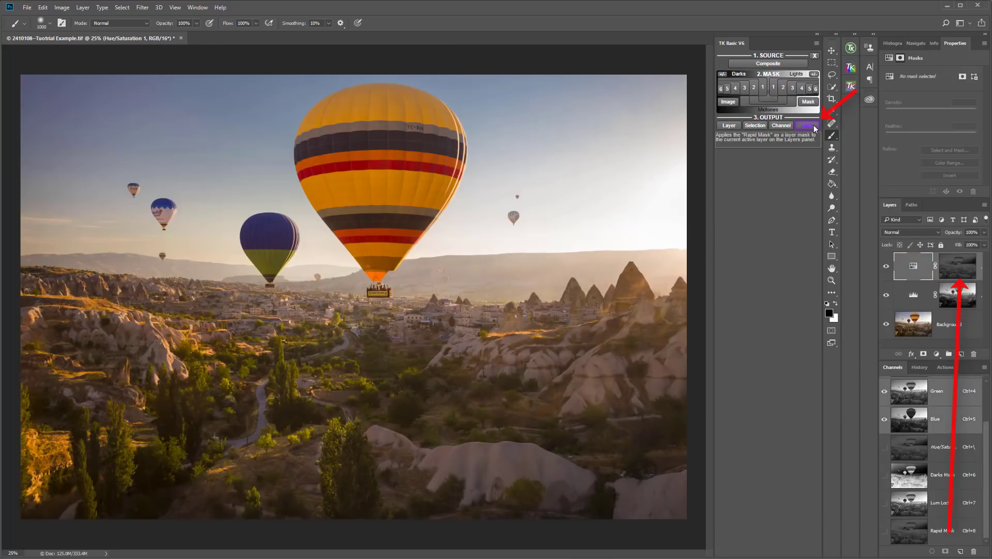
Toggle Hue/Saturation 1 on and off to compare, then output a Lights-1 mask as Brightness/Contrast
left_click(886, 268)
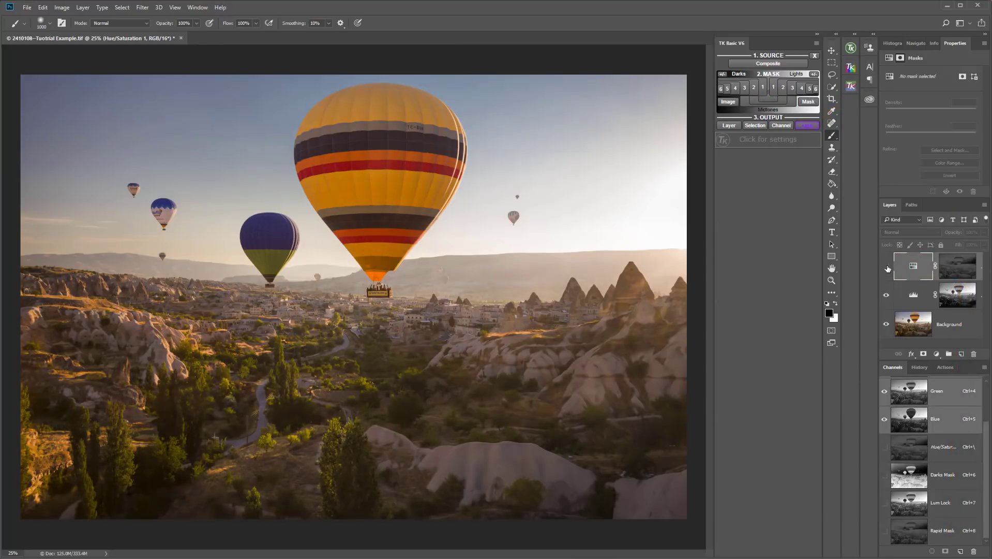
left_click(887, 267)
left_click(886, 268)
left_click(886, 268)
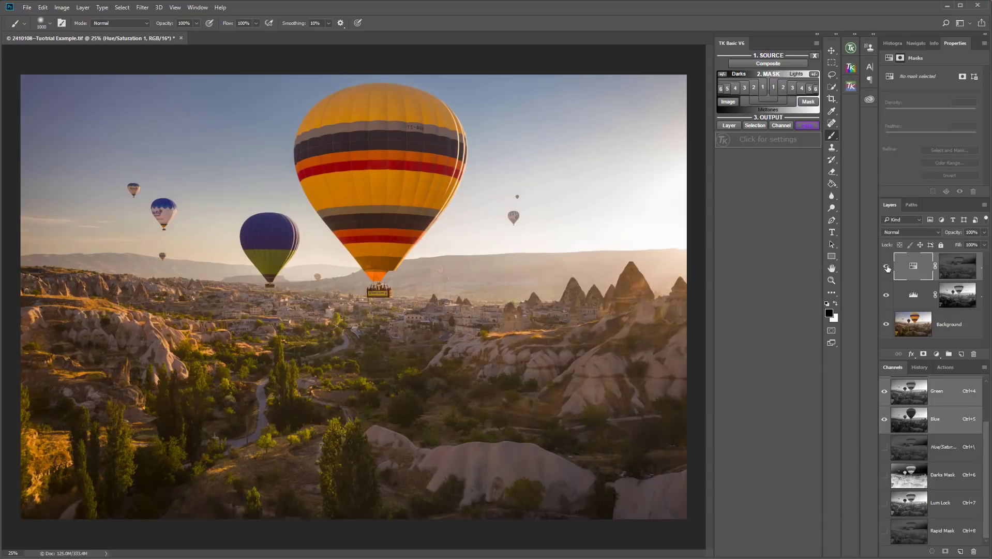
left_click(775, 86)
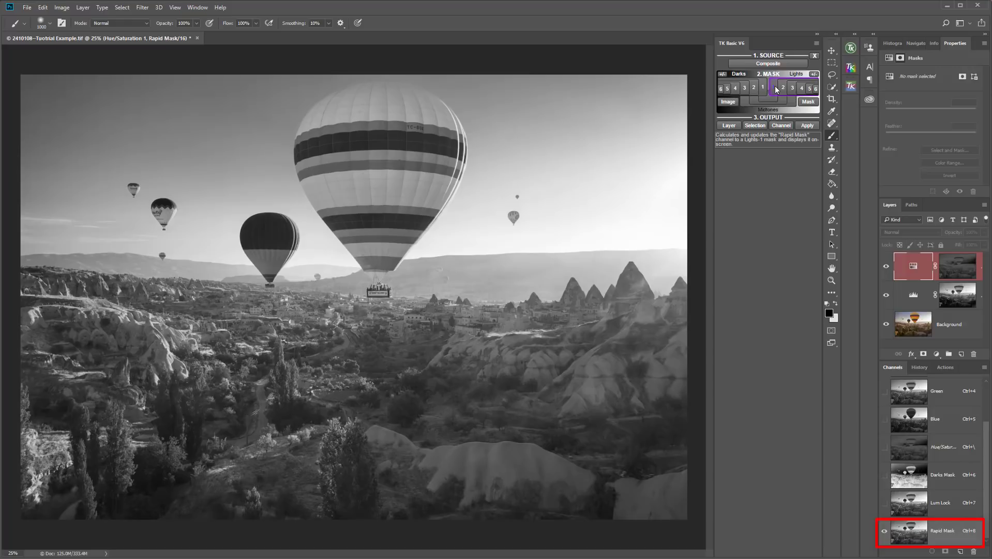
left_click(740, 128)
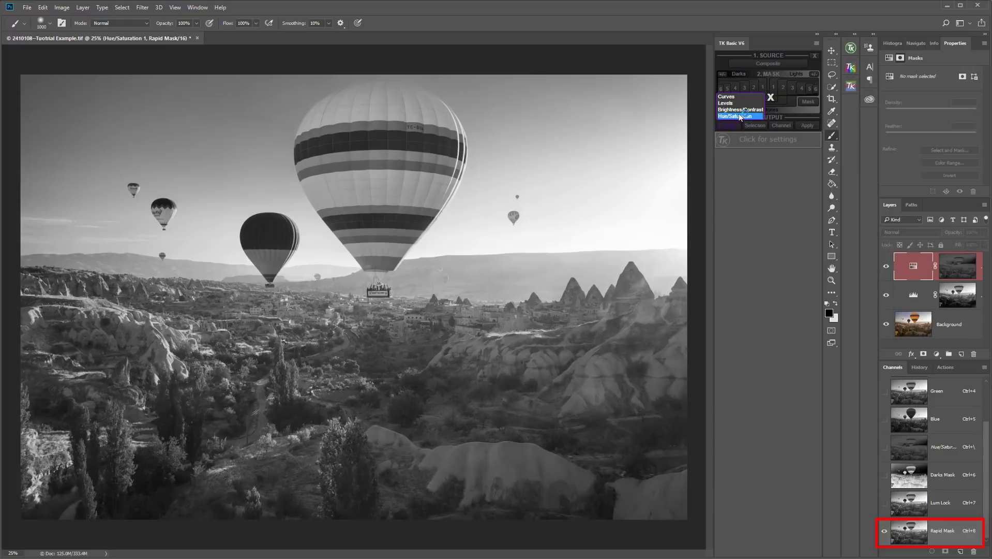
Create the masked Brightness/Contrast 1 layer, save the Rapid Mask as Alpha 1, and apply it to Levels 1's mask
left_click(739, 110)
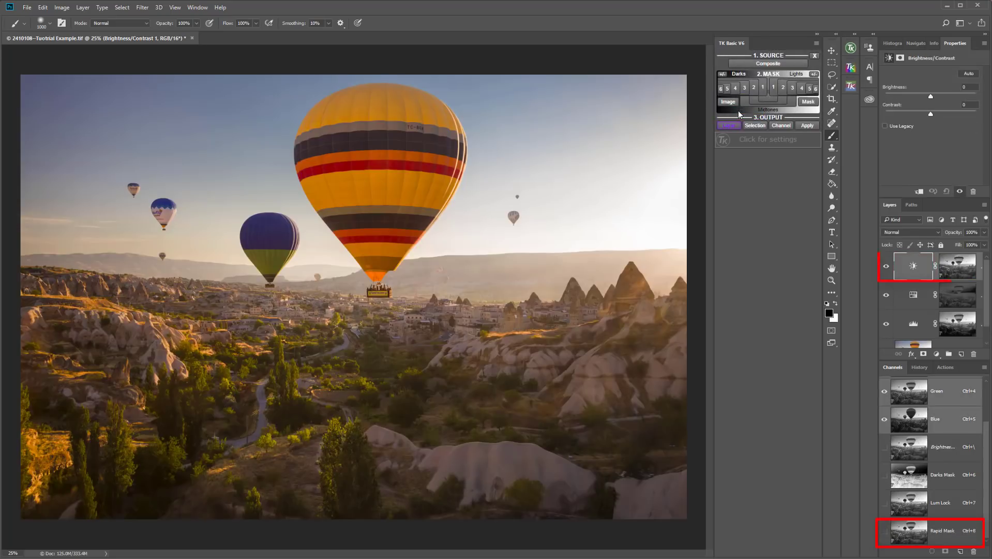
left_click(753, 125)
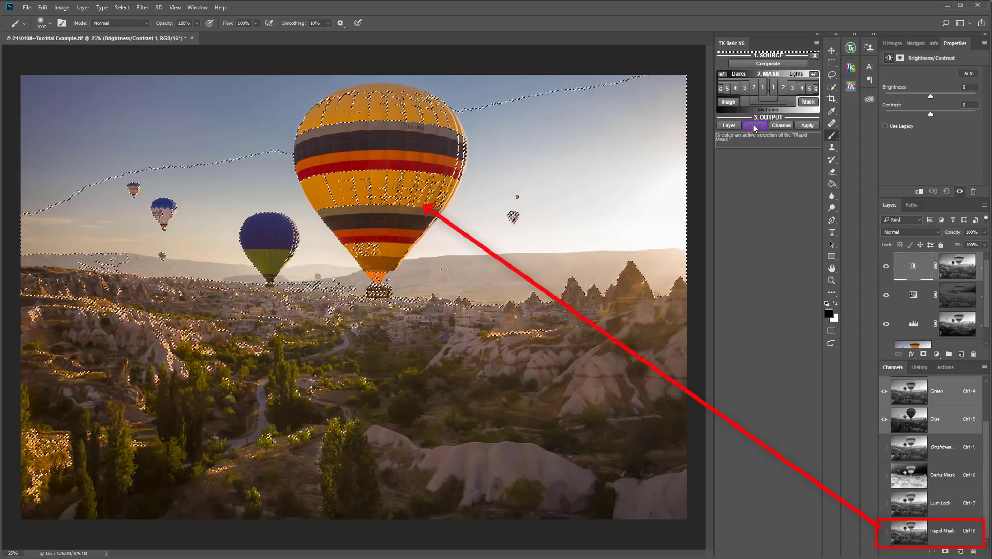
left_click(781, 126)
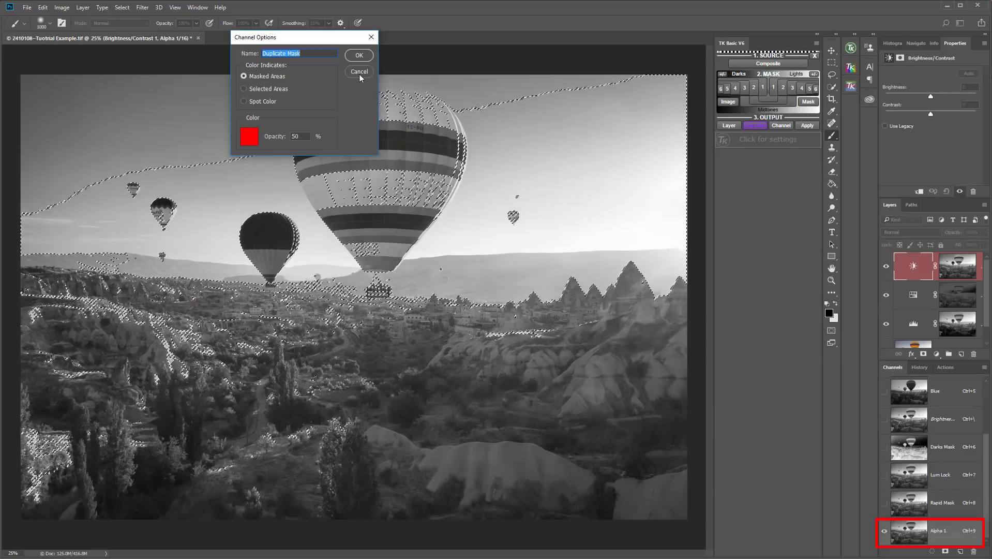
key("Return")
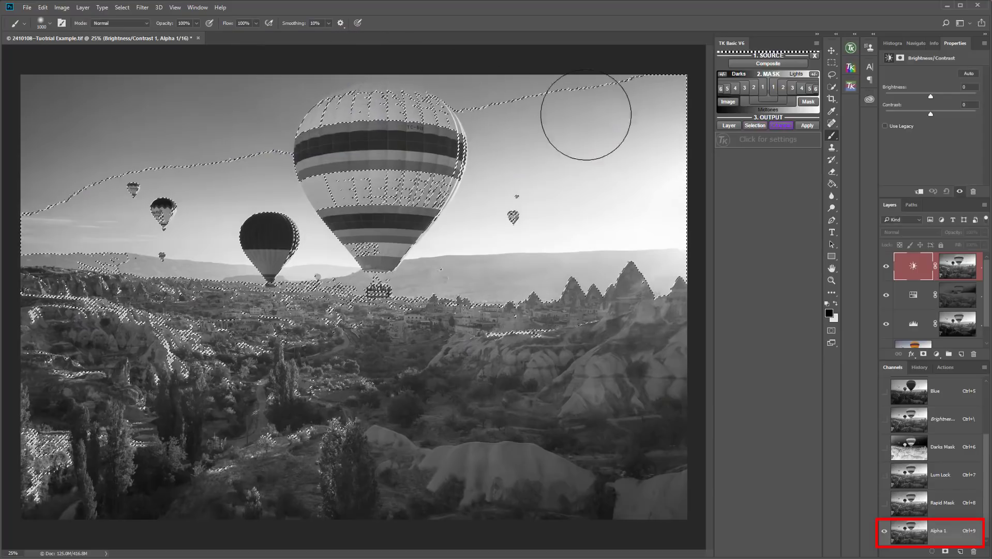
left_click(957, 324)
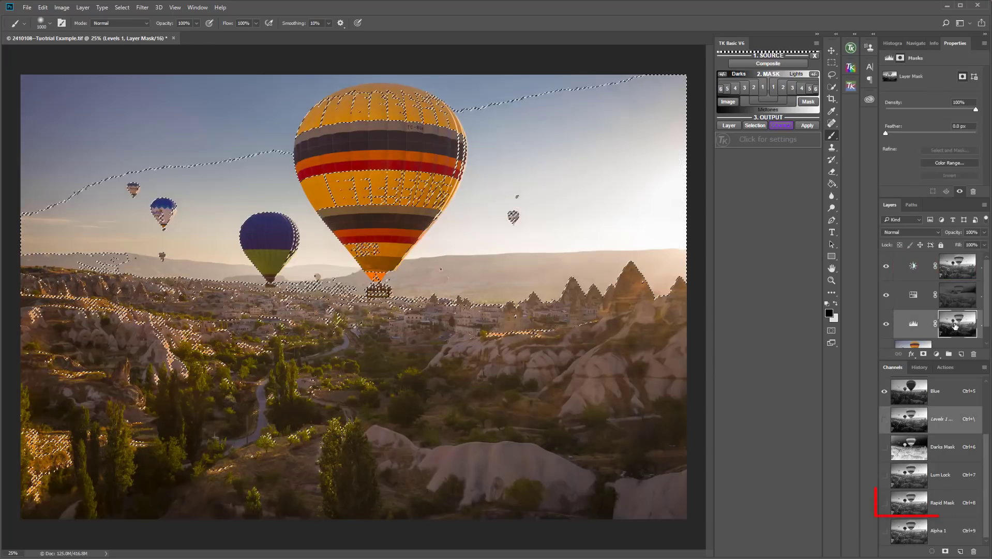
left_click(815, 127)
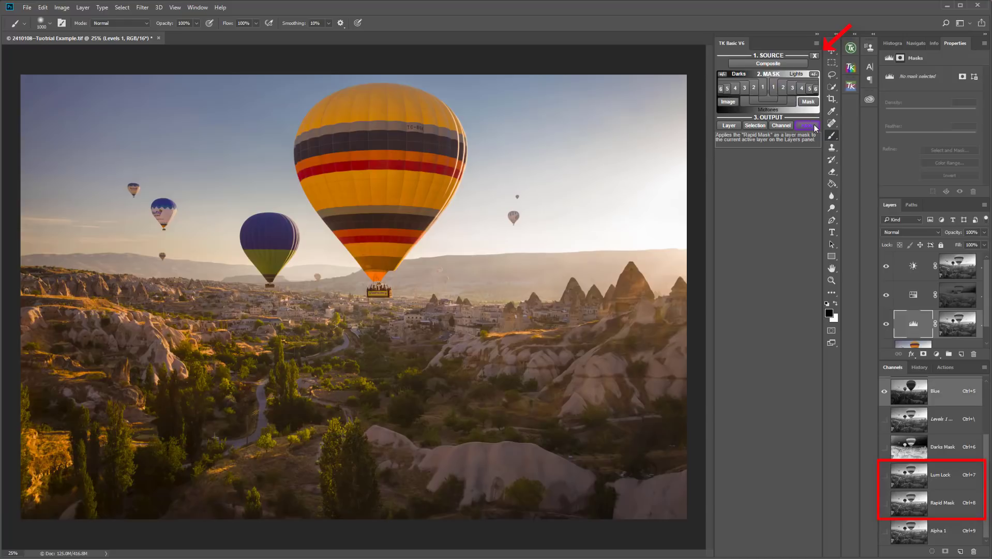
Clear the Lum Lock and Rapid Mask channels, then delete the Darks Mask and Alpha 1 channels
left_click(816, 55)
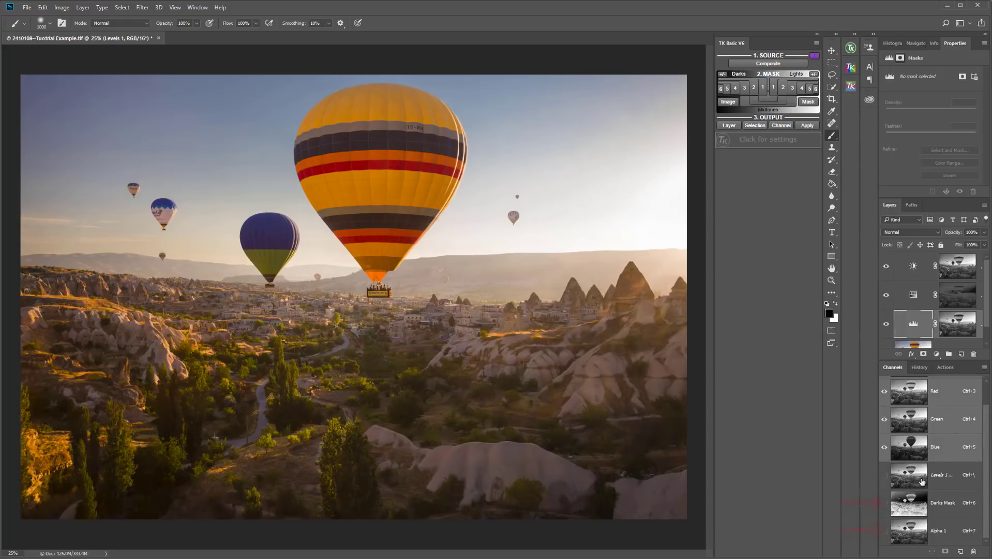
left_click(936, 512)
left_click(973, 551)
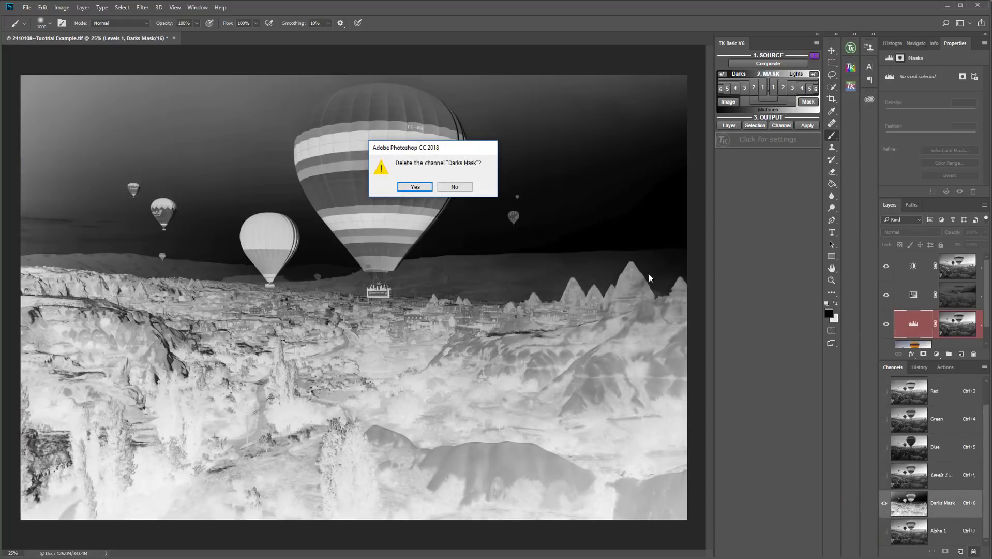
left_click(409, 189)
left_click(940, 532)
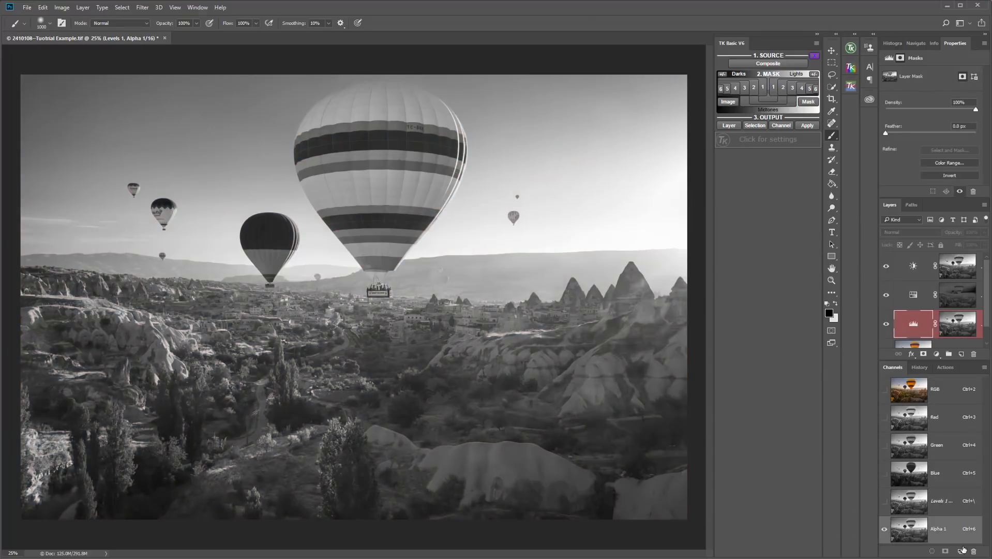
left_click(973, 551)
left_click(415, 187)
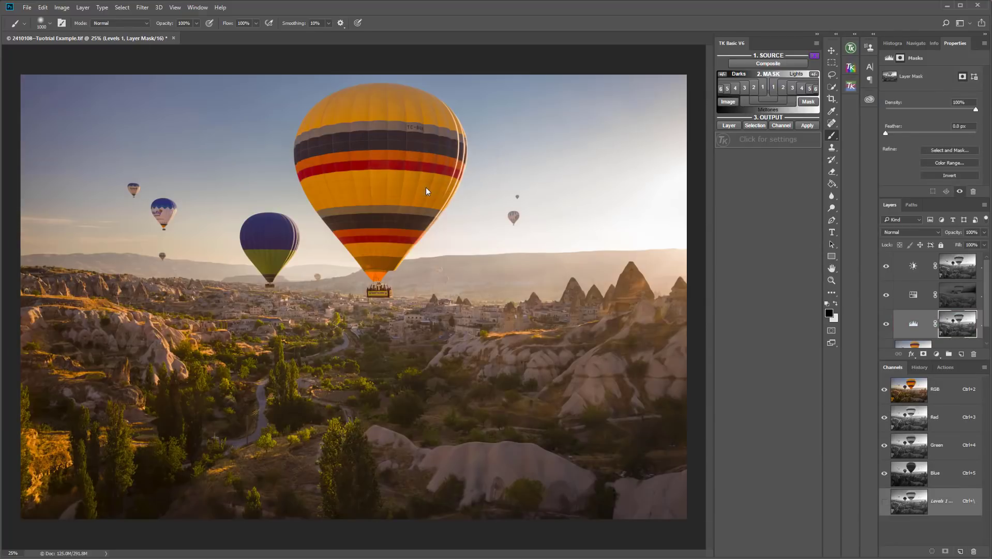
Select the Background layer and show the TK RapidMask2, TK Control and TK Actions panels
left_click(919, 346)
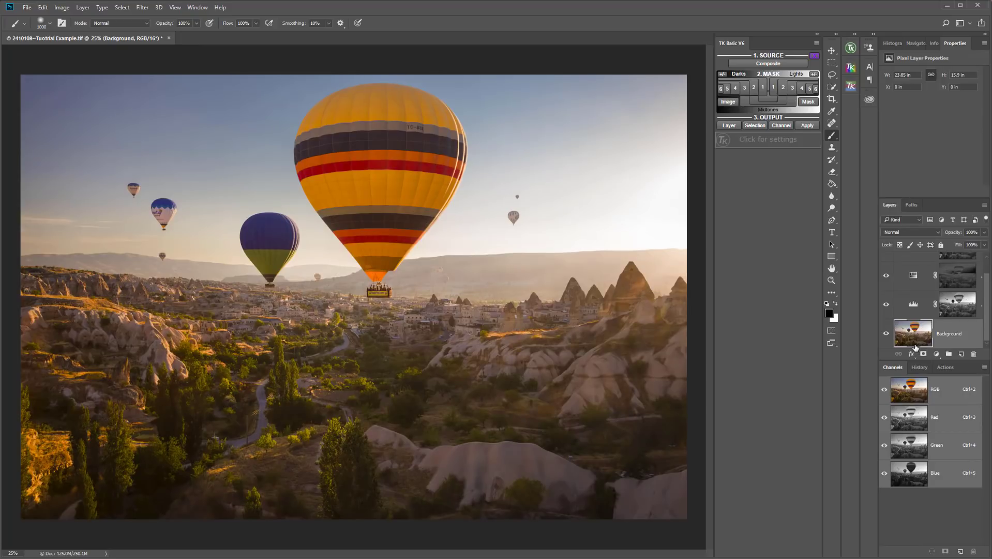
left_click(855, 37)
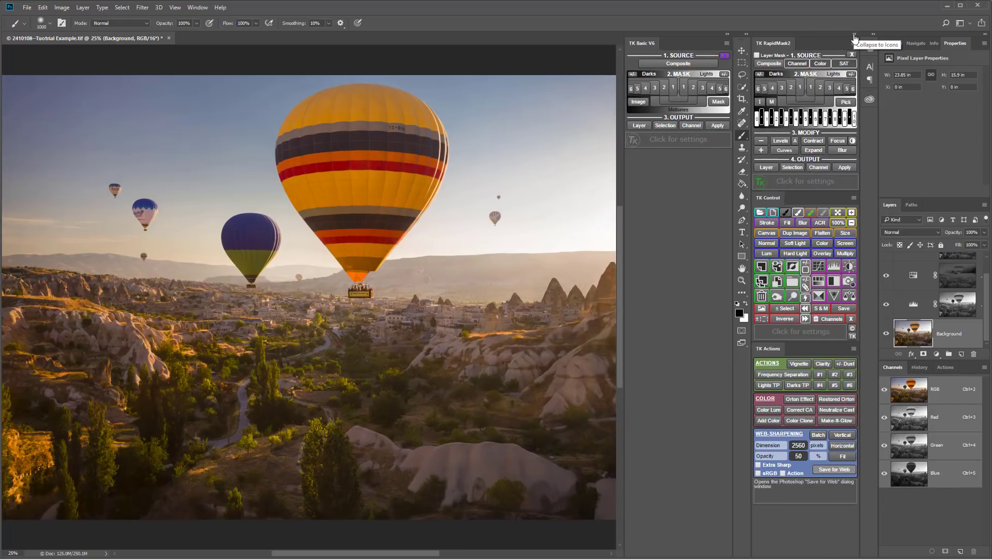